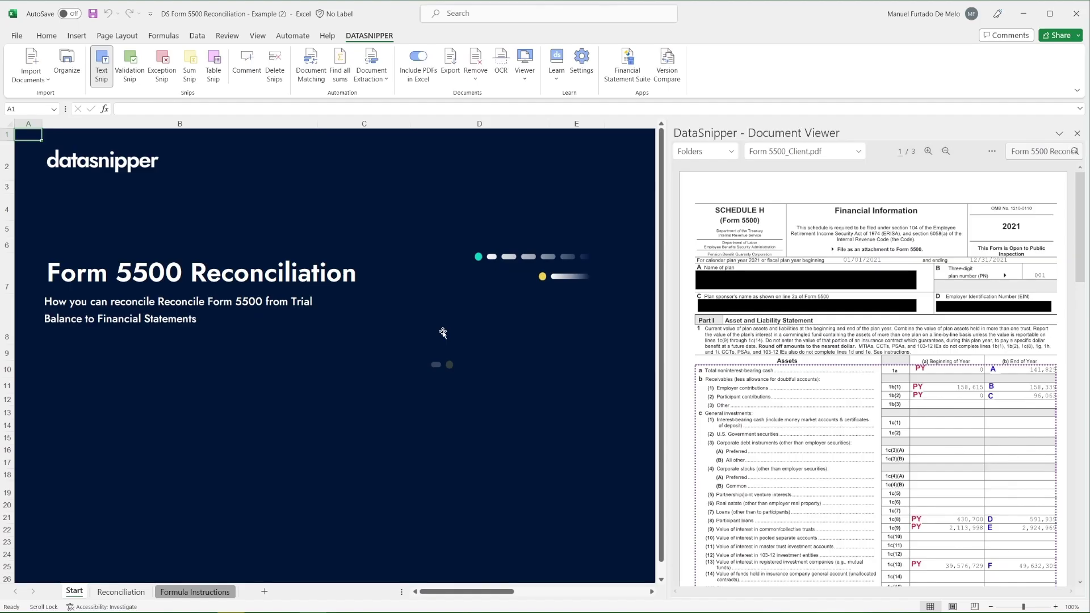
Step: On the Reconciliation sheet, preview the Statement of Changes, Statement of Net Assets and Form 5500 client PDFs
click(127, 591)
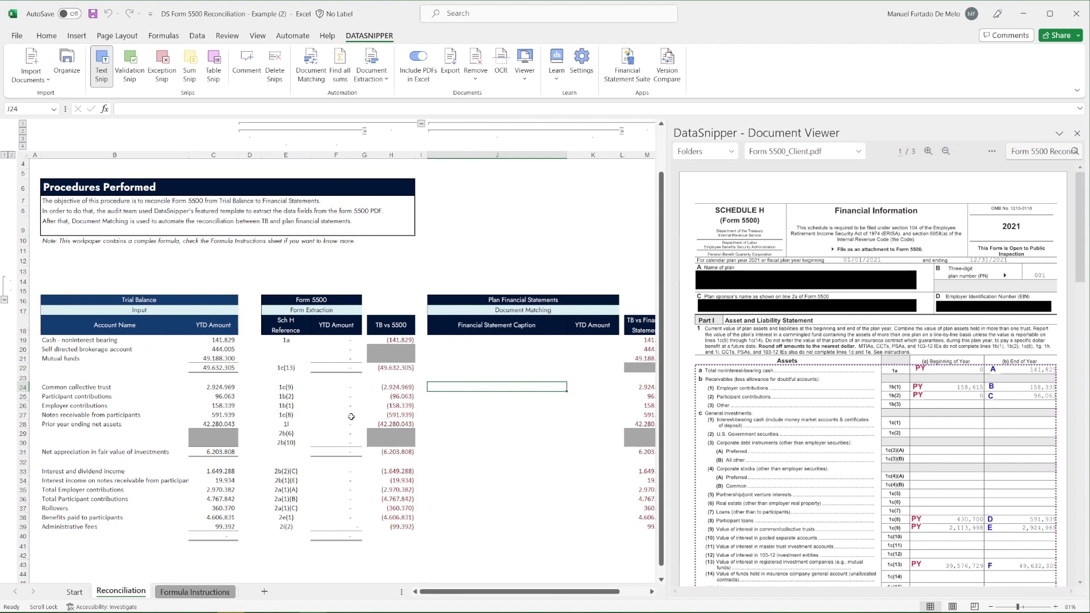
scroll(351, 417, right, 3)
scroll(351, 417, left, 3)
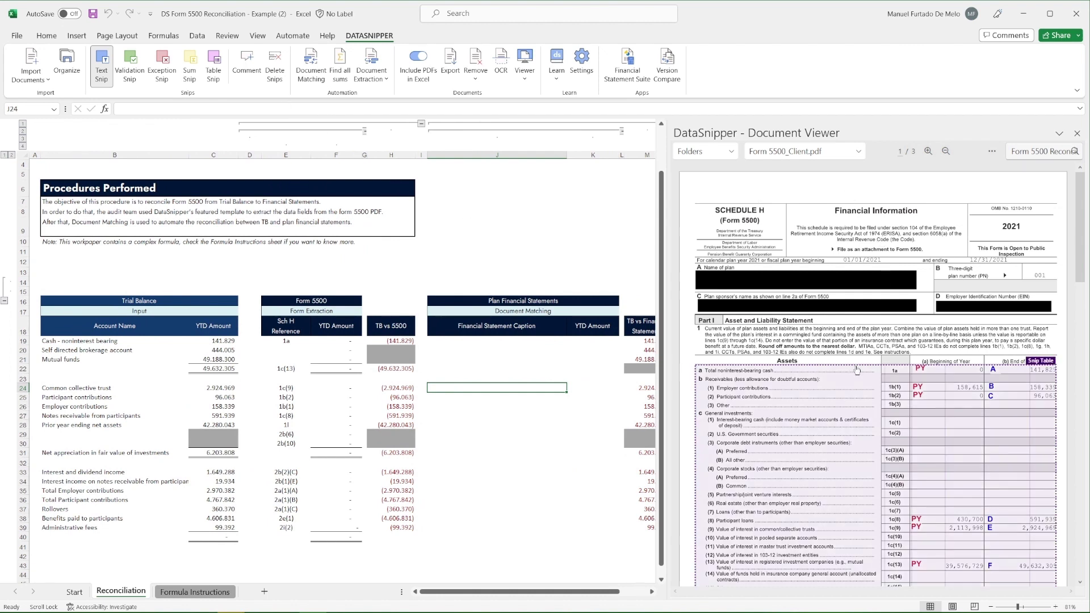
click(838, 153)
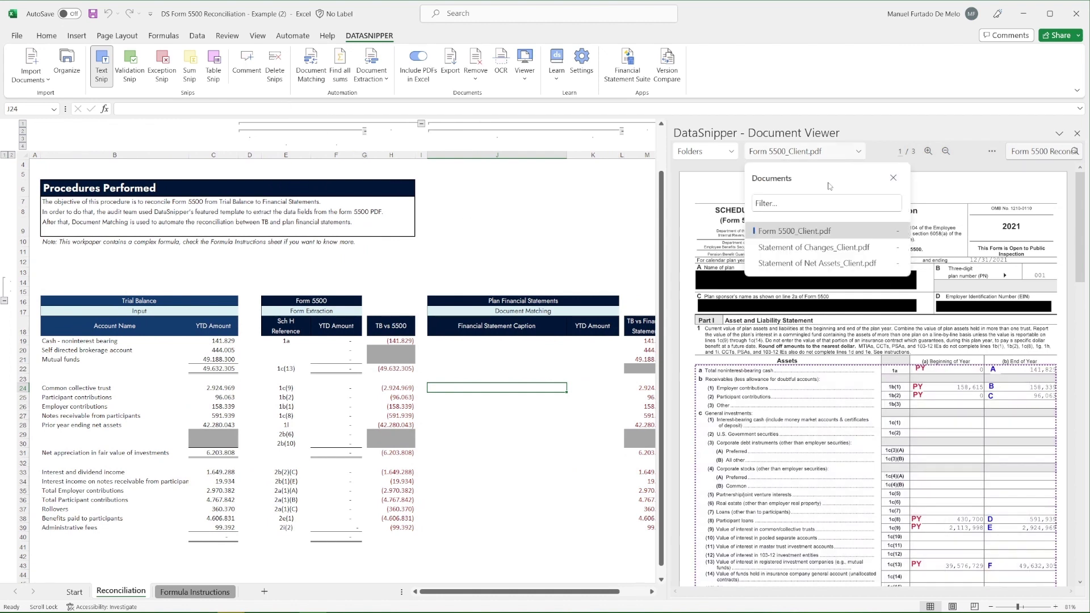
click(817, 247)
click(823, 154)
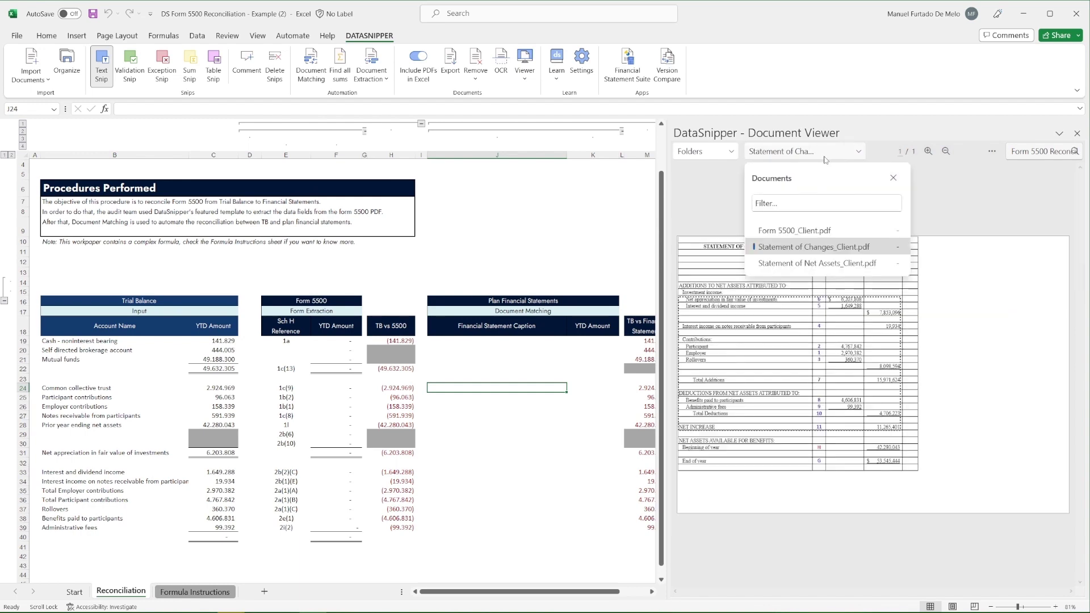
click(809, 263)
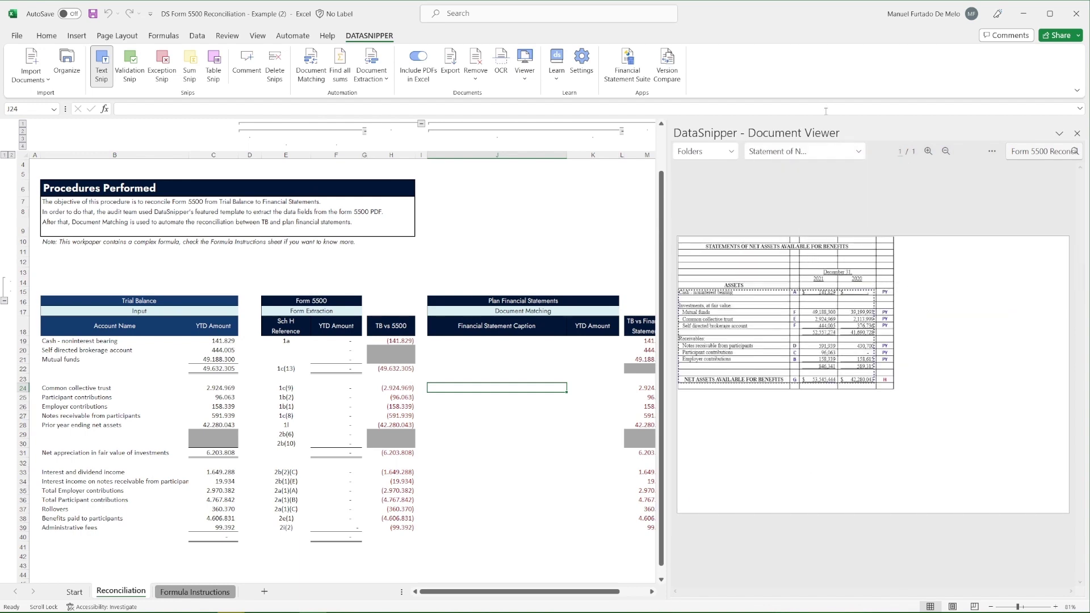
click(831, 156)
click(811, 224)
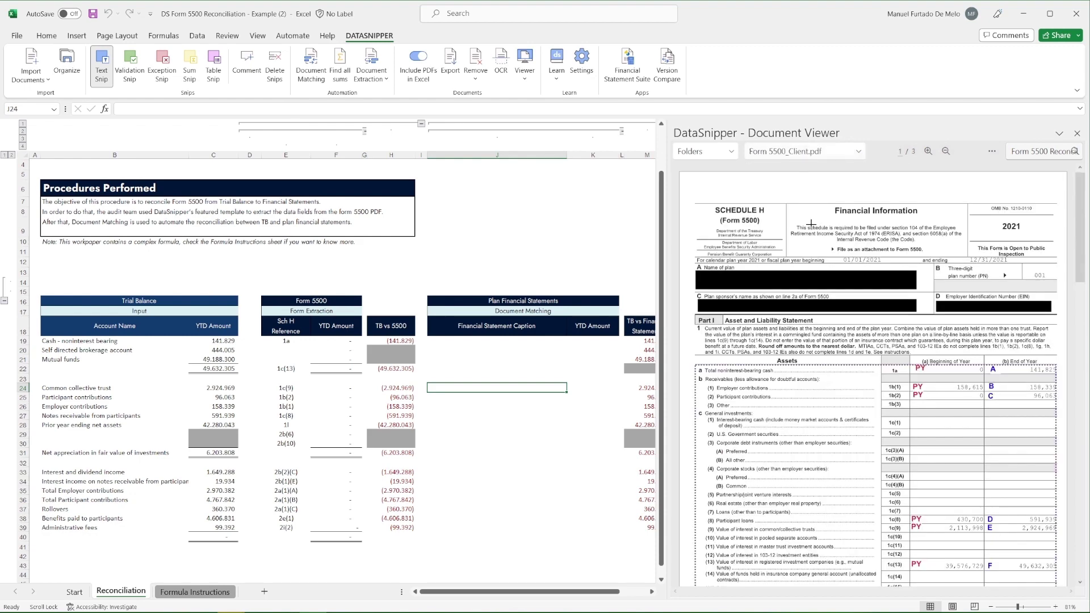
Step: Check the Financial Statements and Form 5500 folders in the organizer, then bring up Document Extraction
click(67, 63)
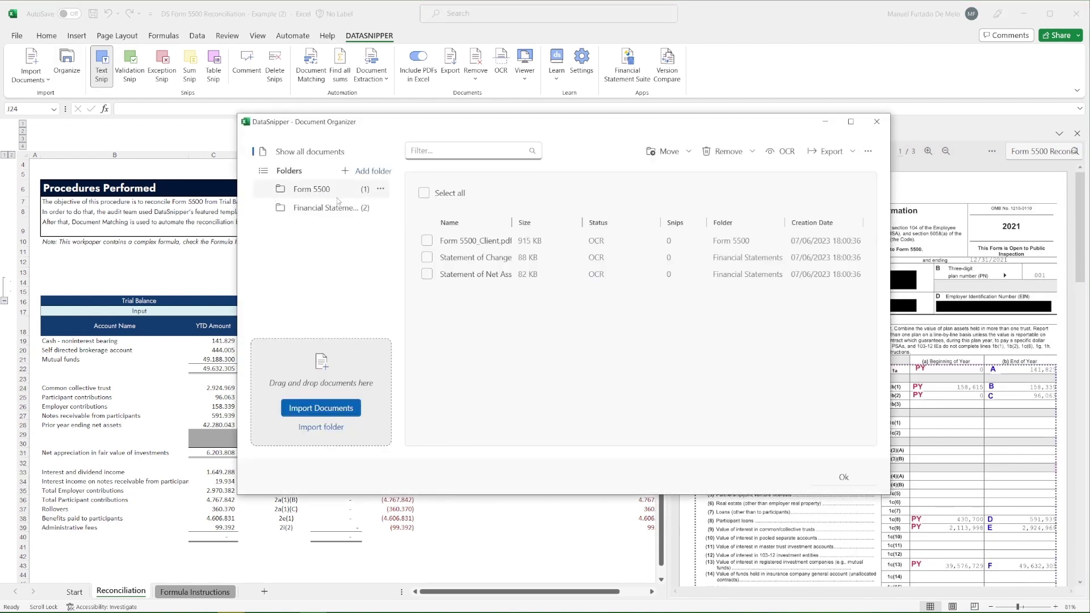
click(333, 207)
click(336, 196)
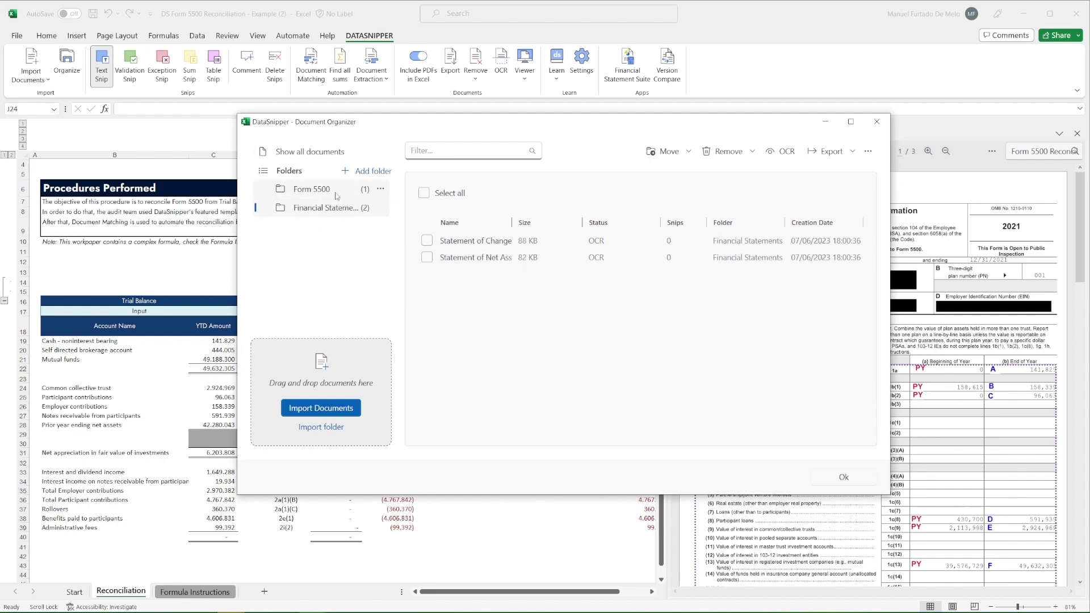
click(842, 476)
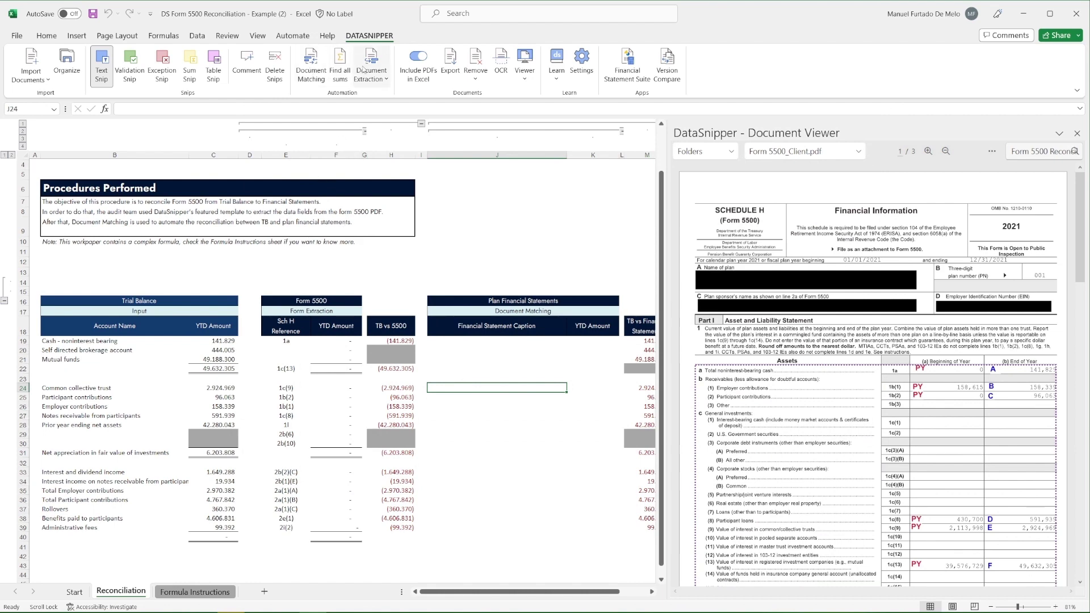
click(387, 78)
Step: Extract Form 5500_Client.pdf using the US Form 5500 extraction template
click(409, 103)
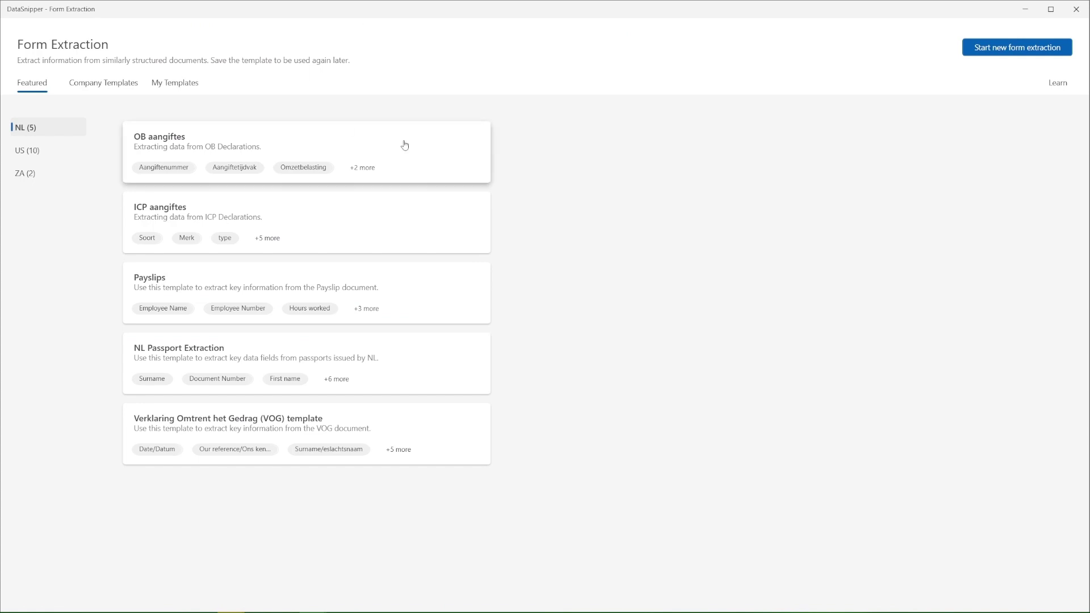
click(51, 151)
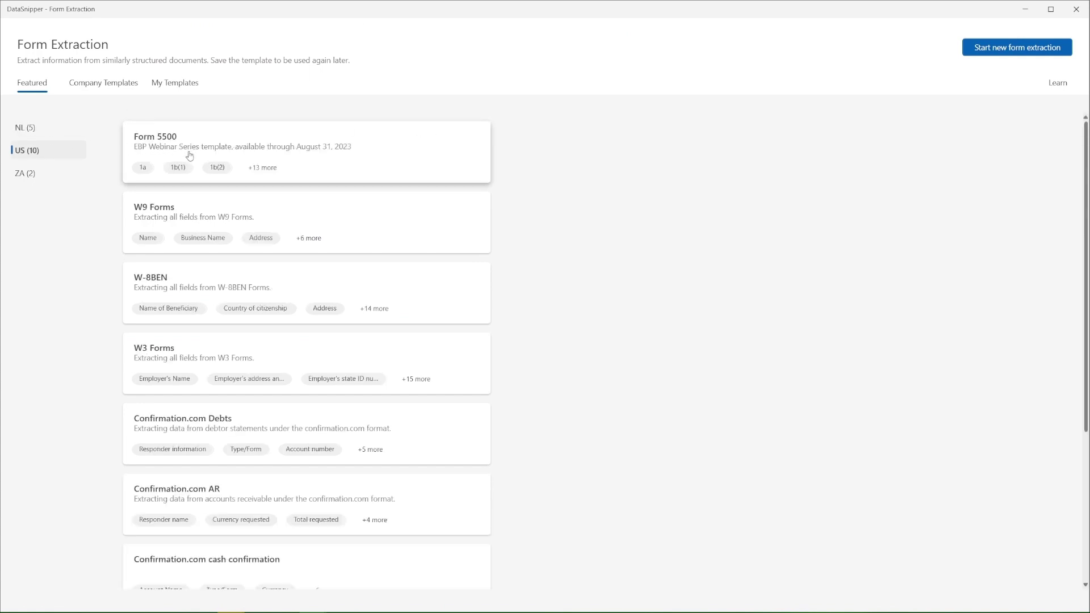
click(373, 152)
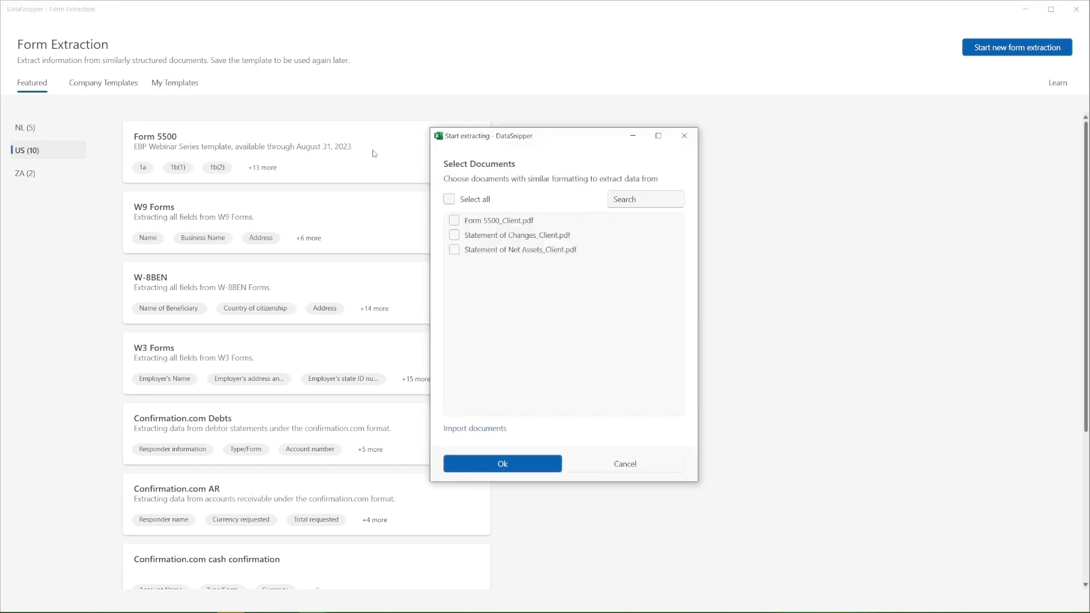
click(460, 222)
click(514, 469)
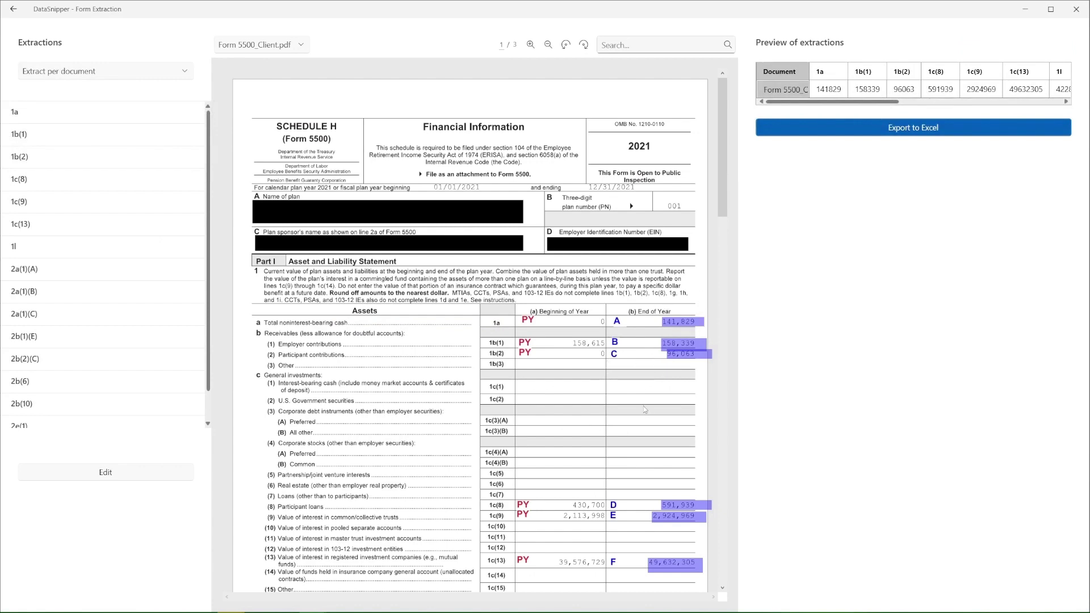
scroll(645, 409, down, 2)
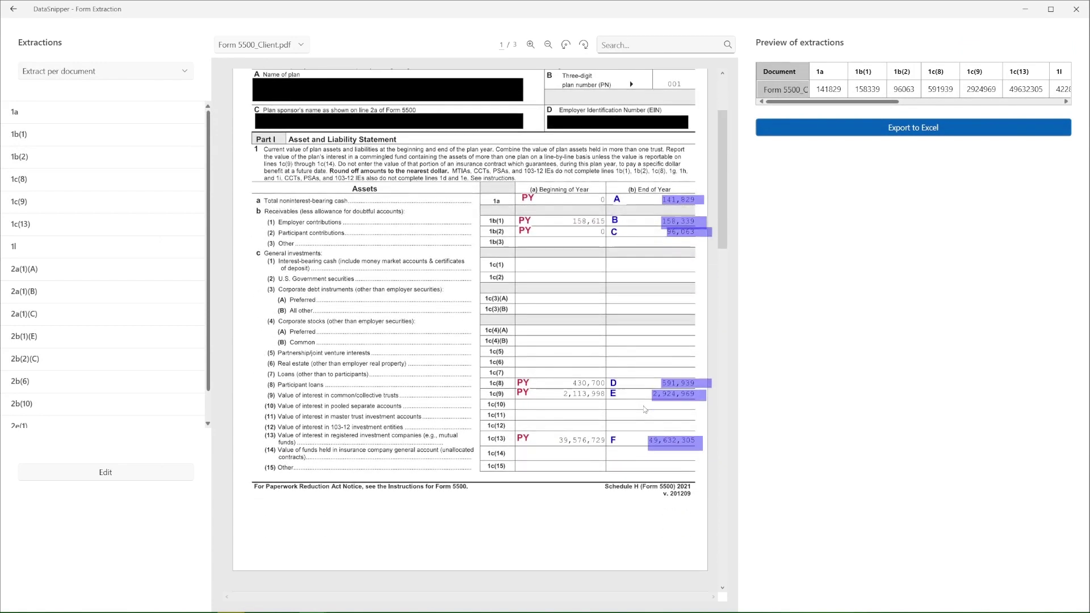
scroll(588, 406, down, 3)
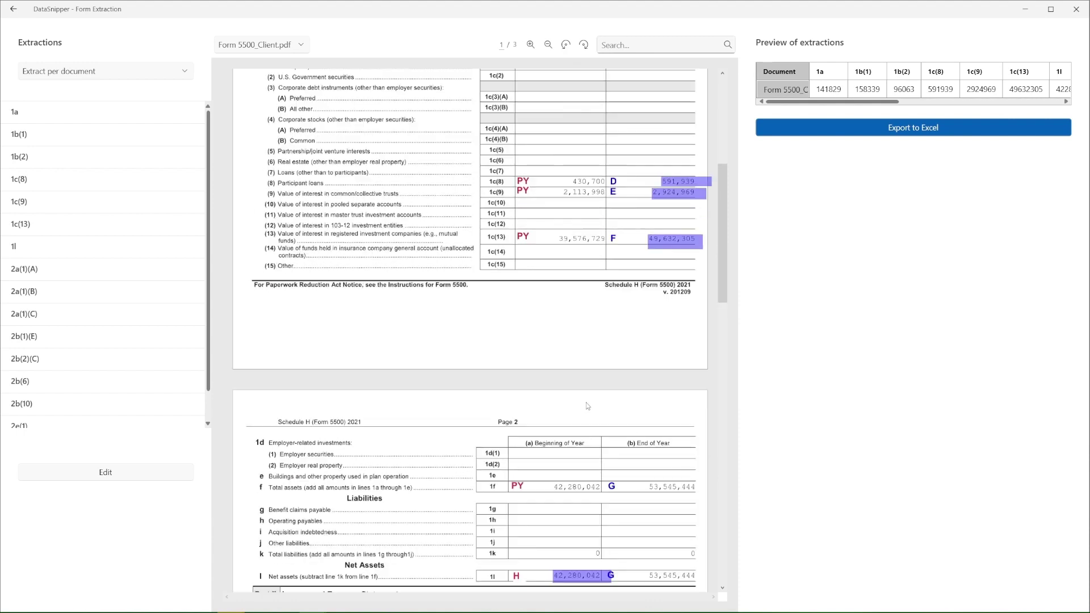
scroll(587, 406, down, 4)
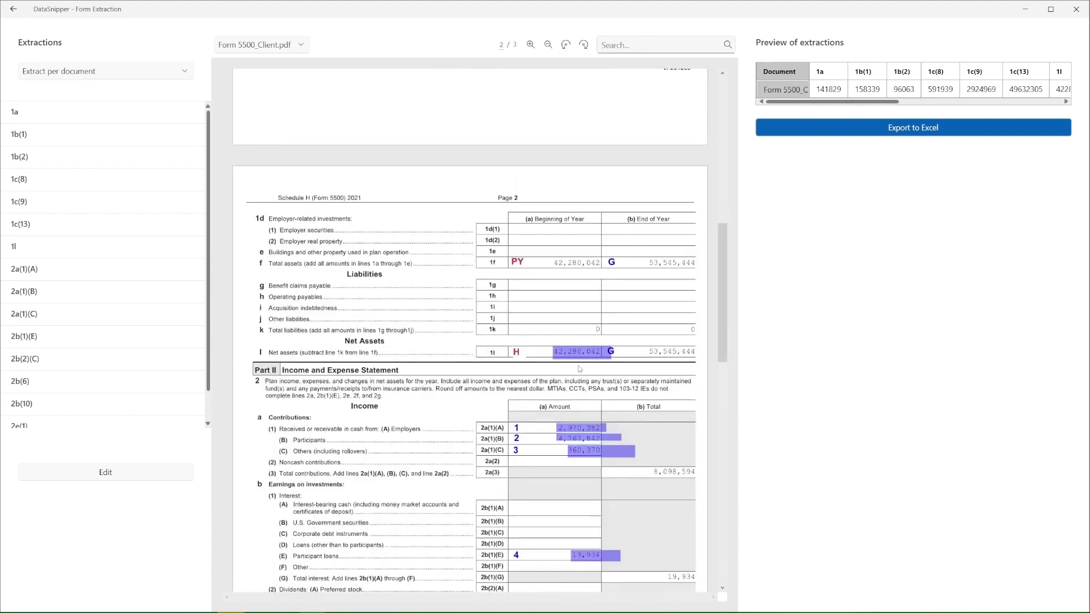
scroll(576, 467, down, 7)
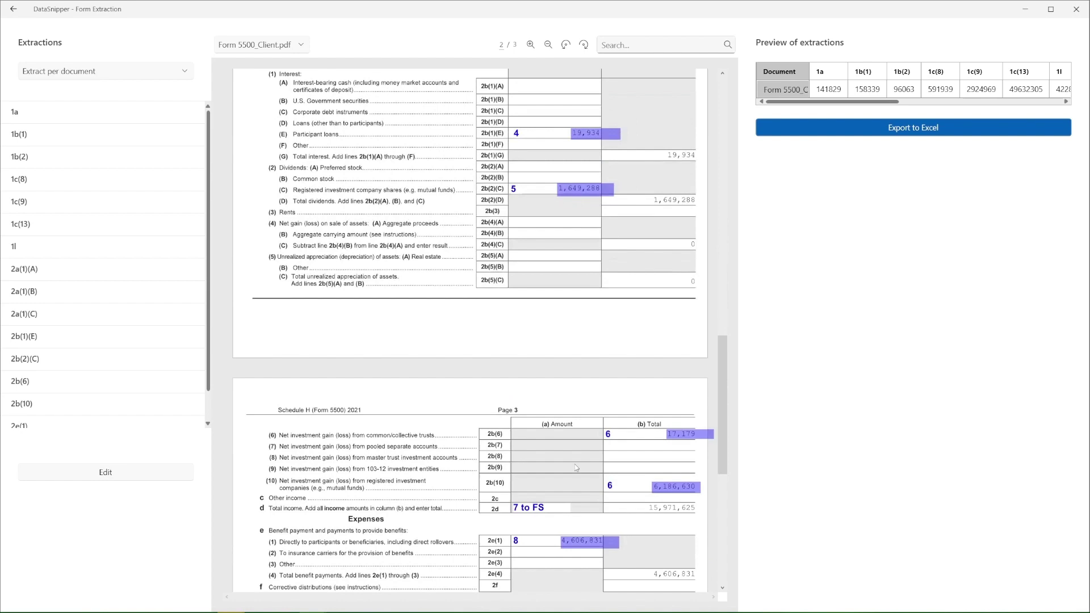
scroll(576, 467, down, 4)
key(Home)
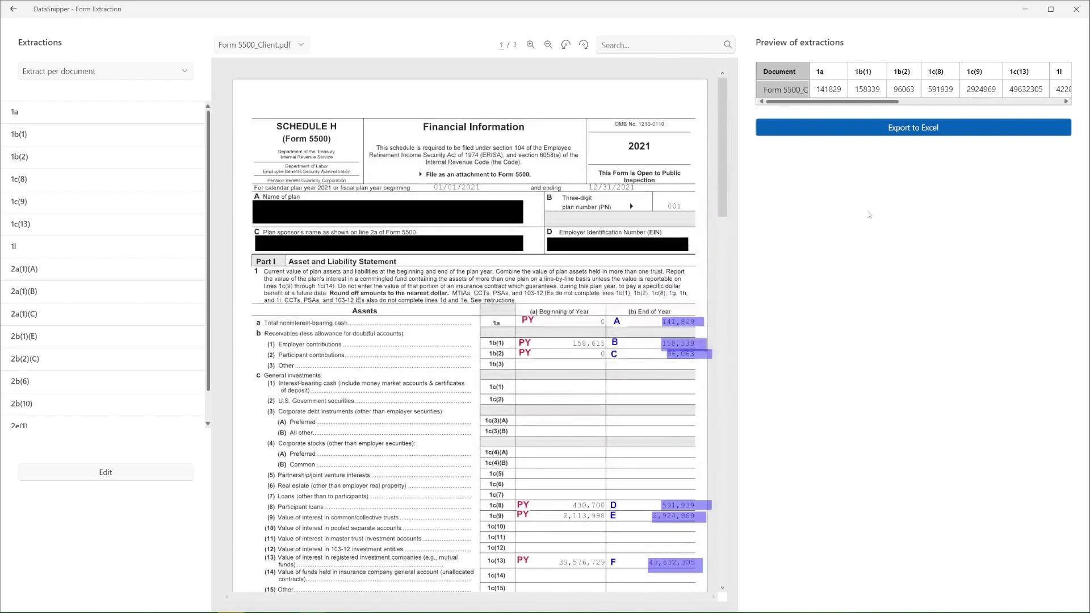
drag(902, 101, 1067, 103)
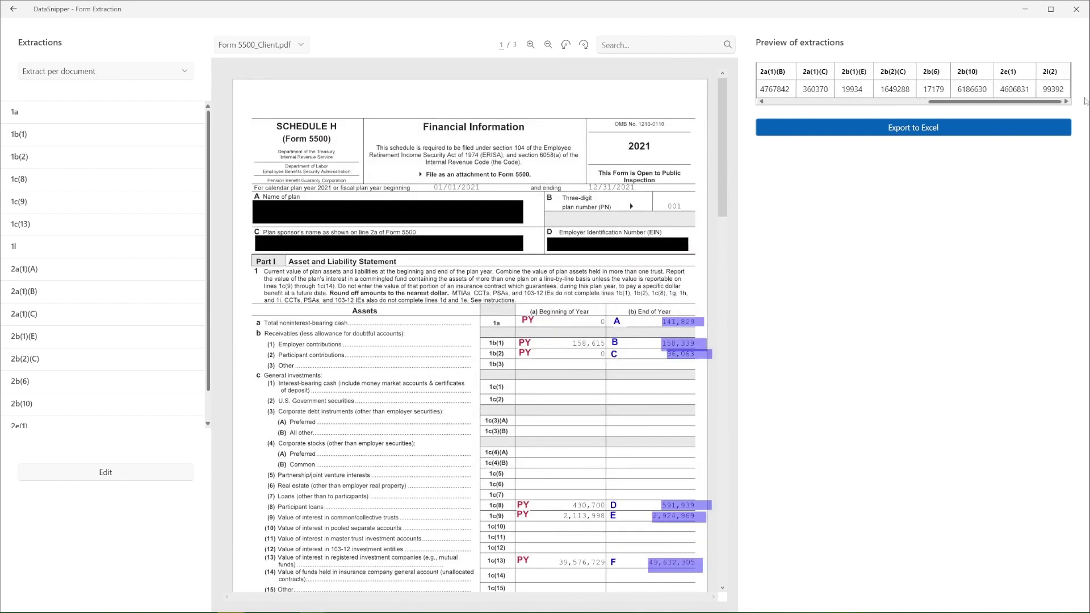
Step: Export the extraction to Excel and check the Form 5500 amounts in F19, F22, F24 and F26
click(918, 133)
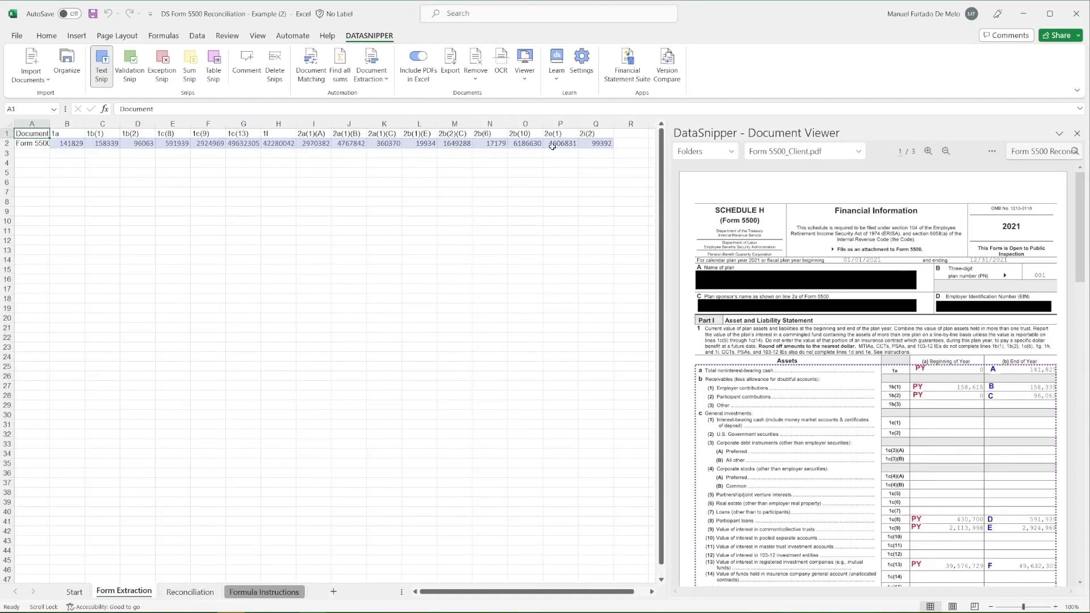
click(189, 592)
click(347, 340)
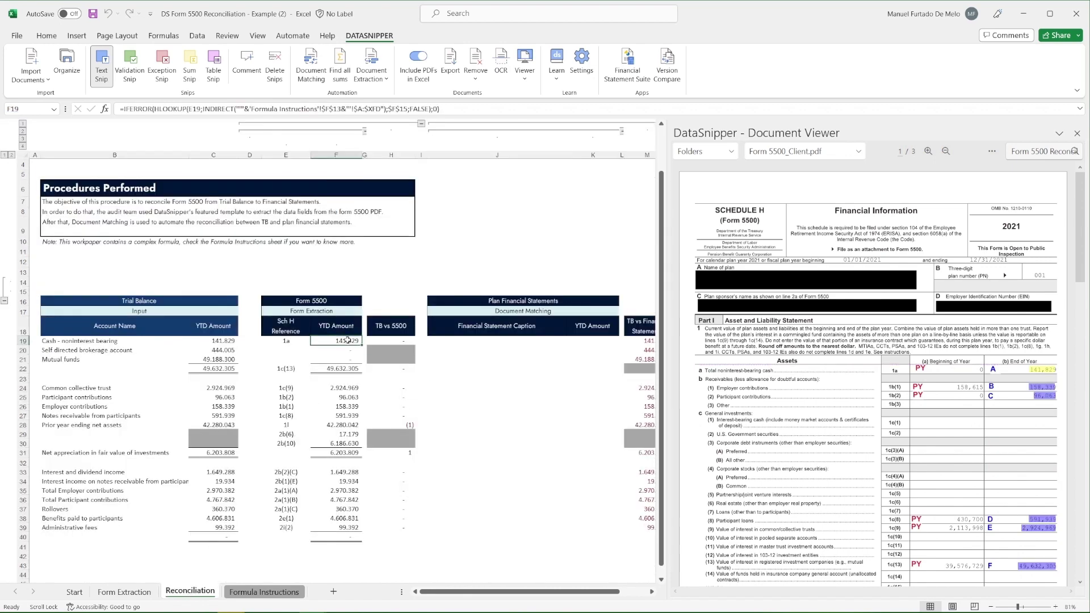
click(515, 110)
key(Return)
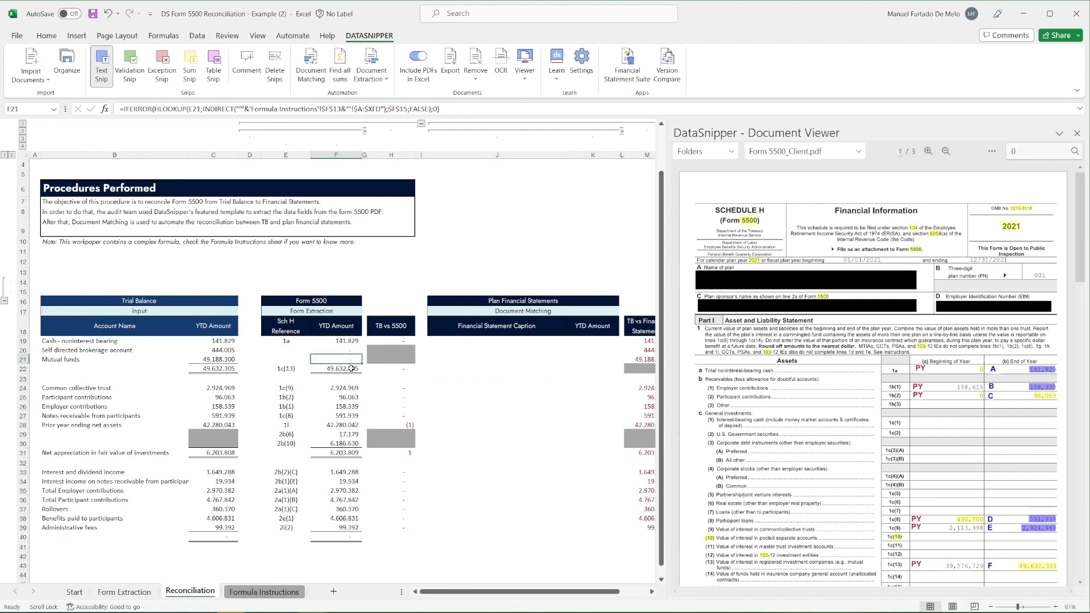
click(347, 369)
click(348, 388)
click(350, 406)
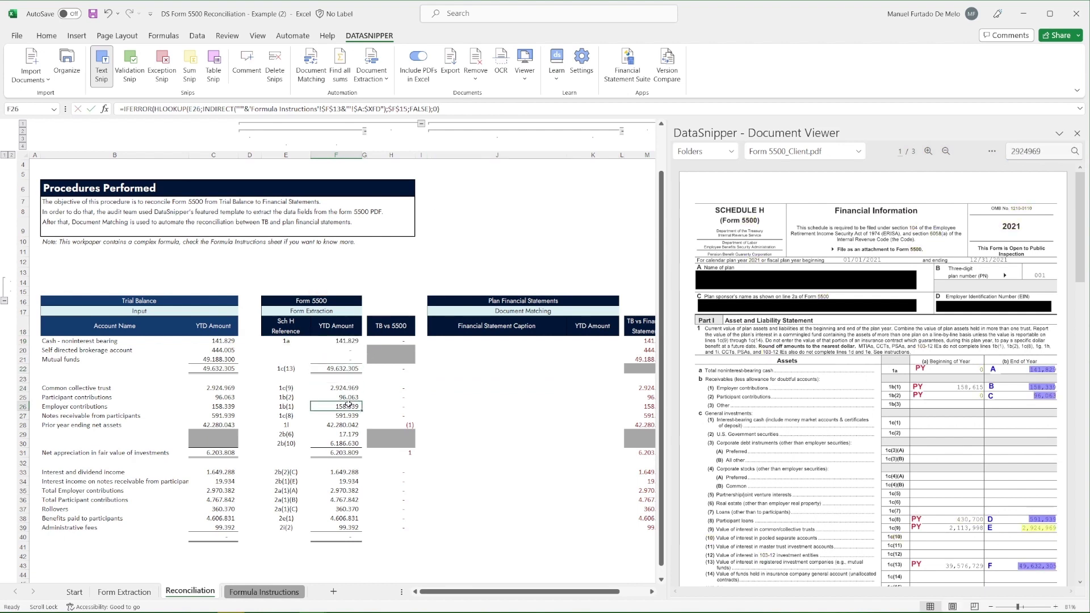
Step: Scroll through the Formula Instructions sheet
click(274, 593)
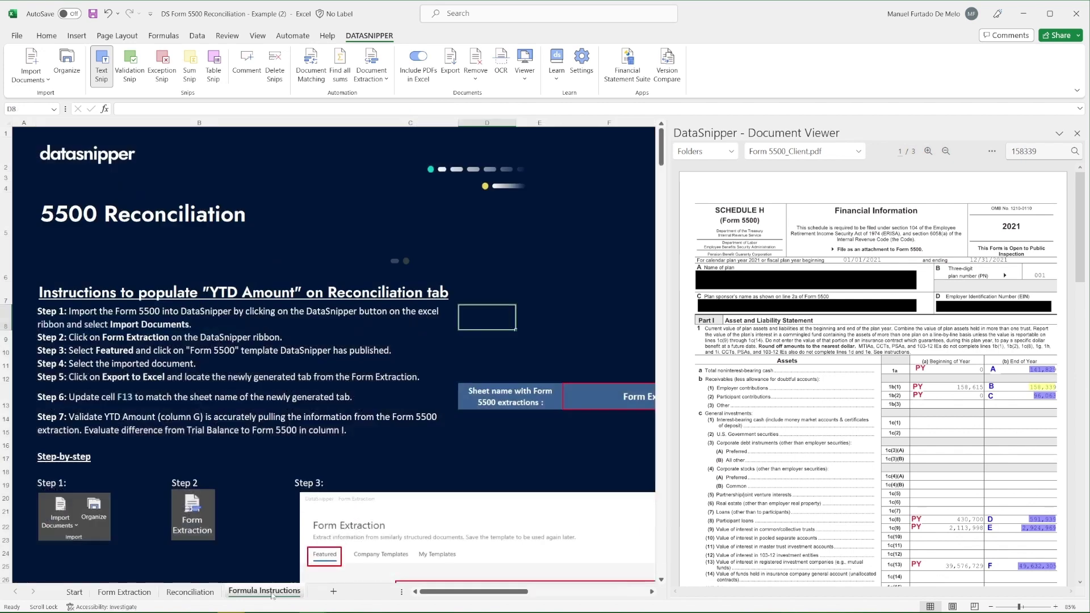
scroll(406, 541, down, 6)
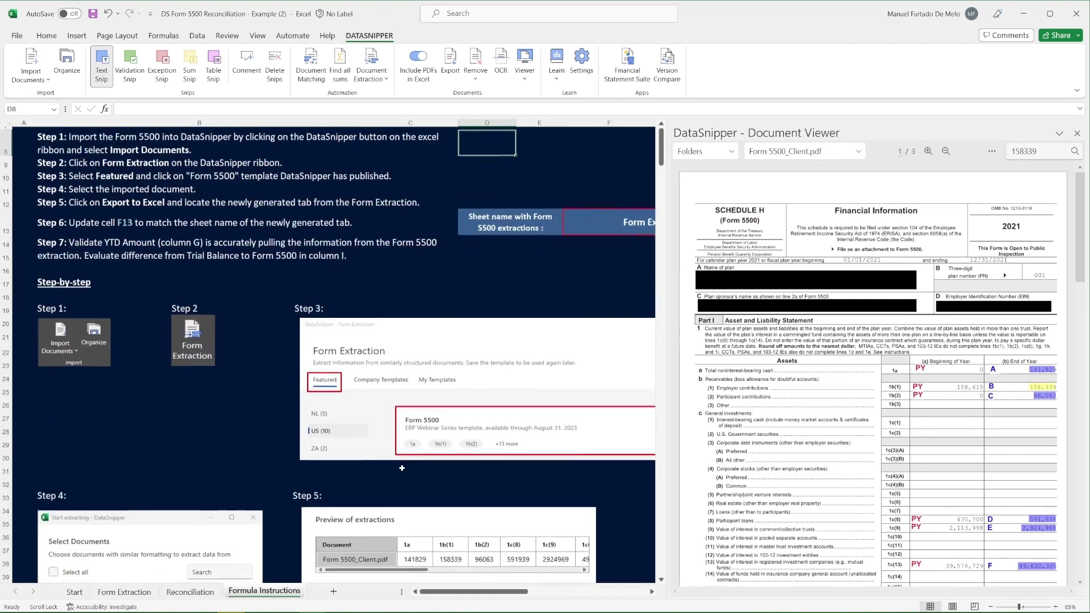
scroll(402, 468, down, 5)
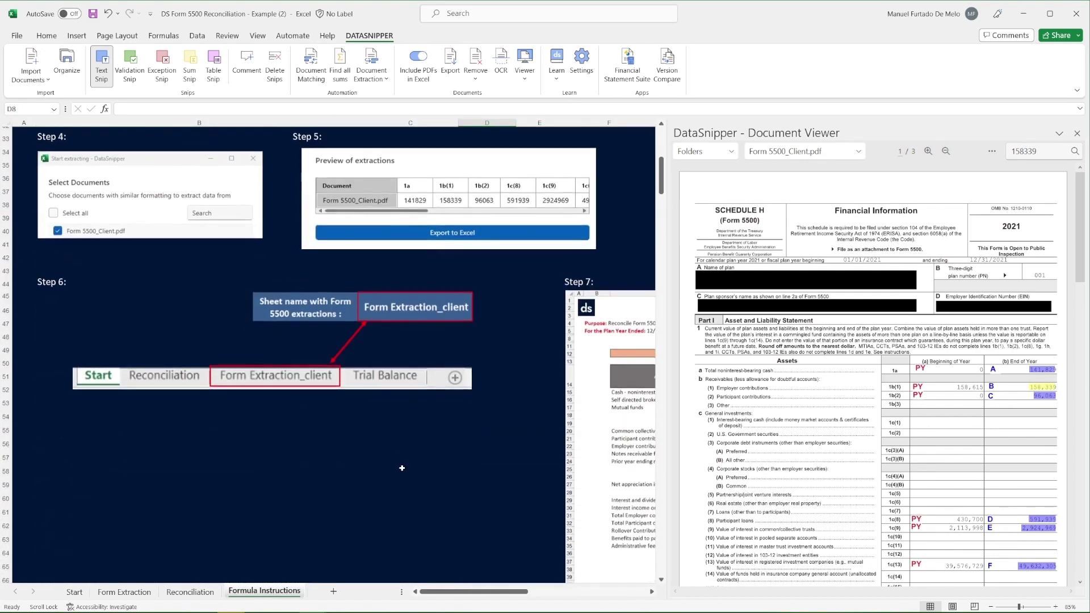
scroll(402, 468, right, 3)
scroll(401, 468, right, 3)
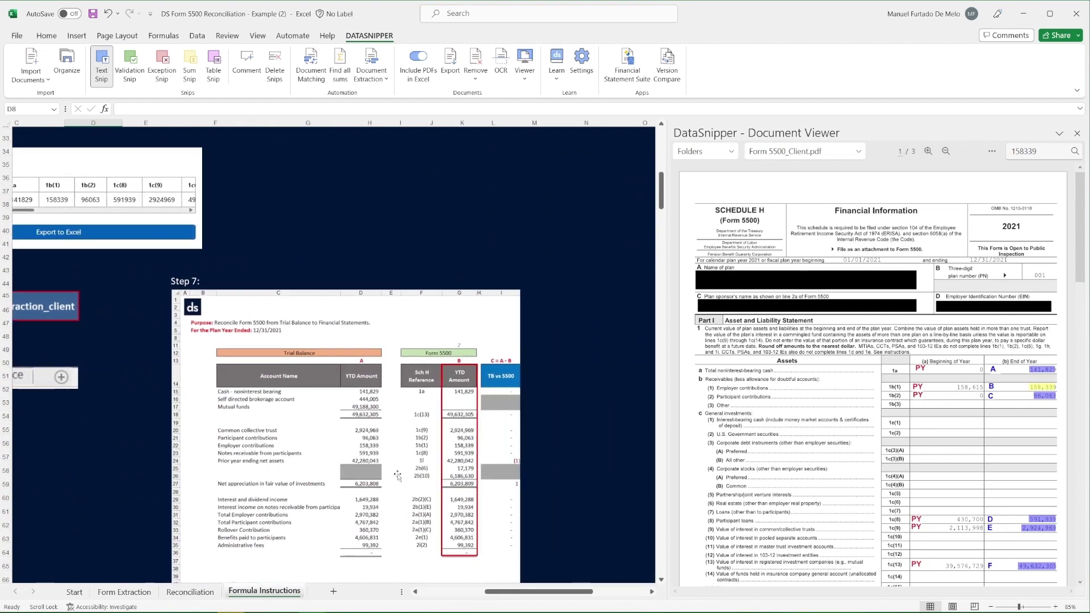
Step: Select H19:H40 on the Reconciliation sheet to review the TB vs 5500 differences
click(191, 592)
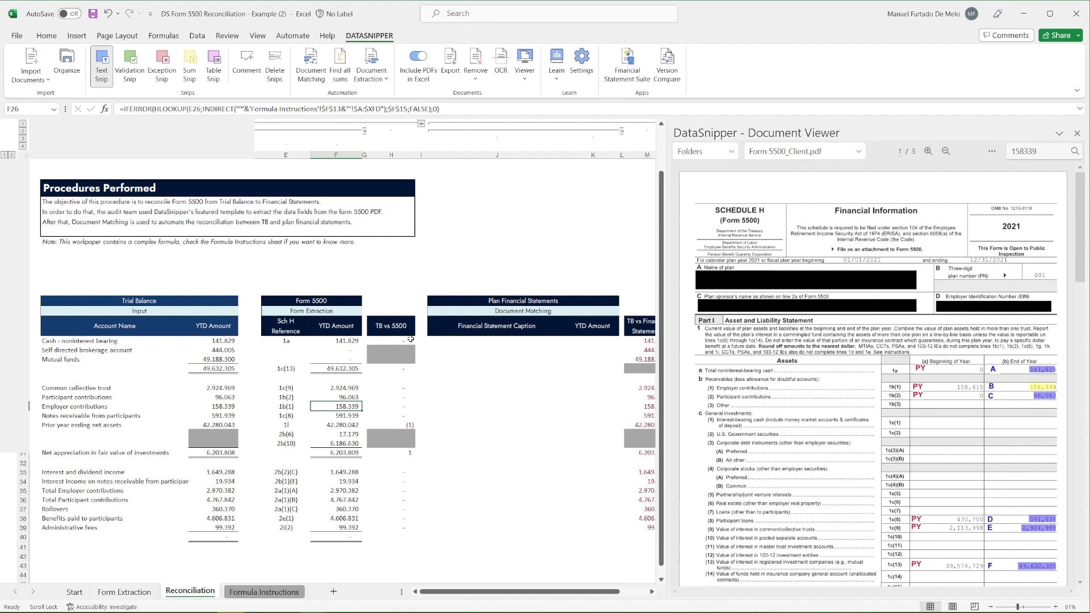
drag(409, 341, 397, 538)
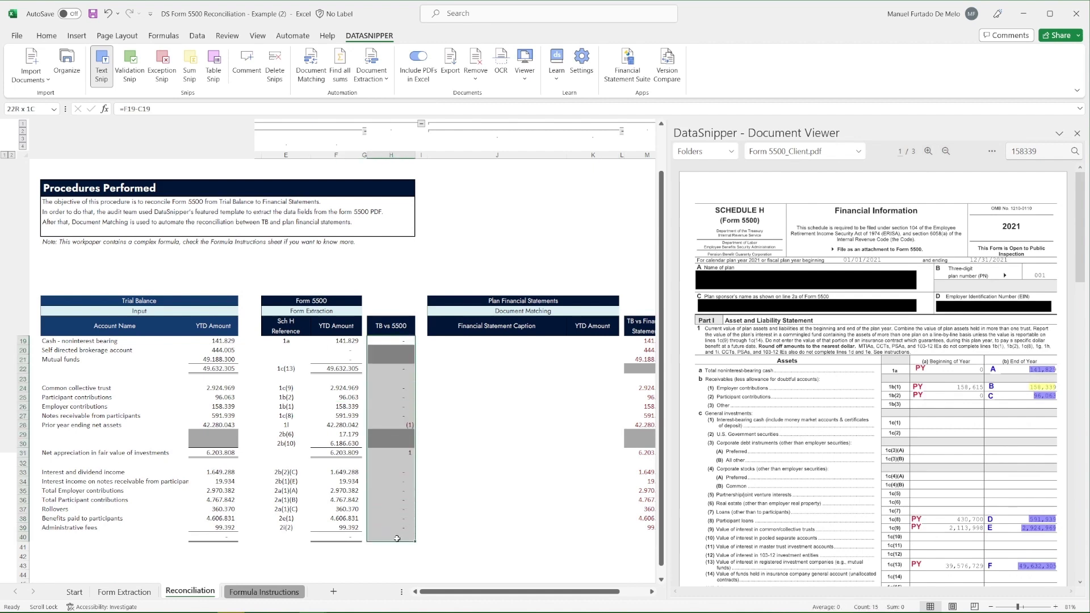
click(473, 442)
click(464, 346)
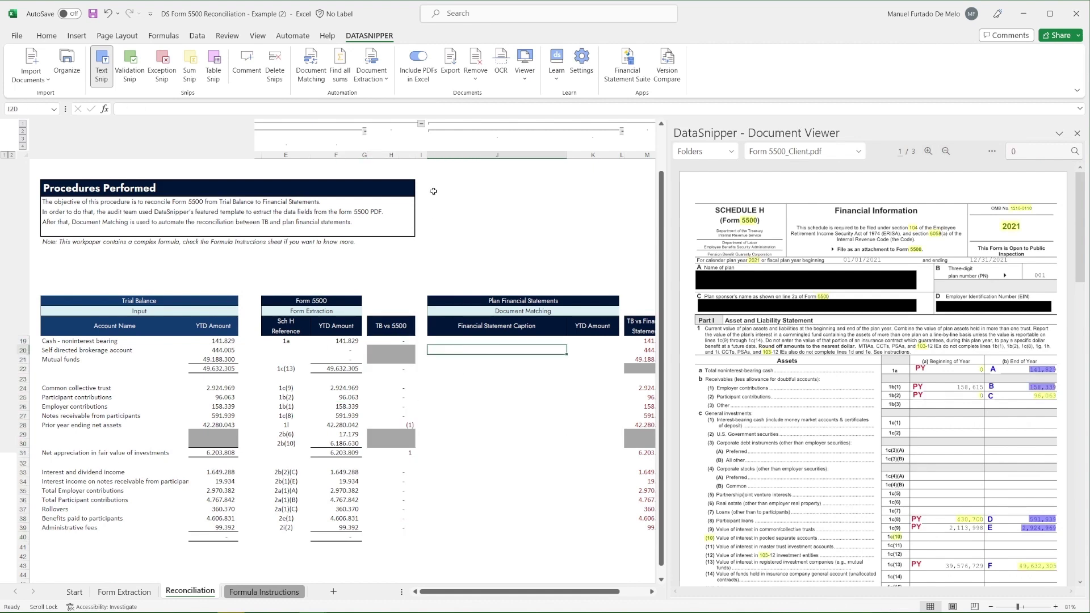
Step: Start a new Document Matching with trial balance names and amounts B18:C39 as sample data
click(308, 74)
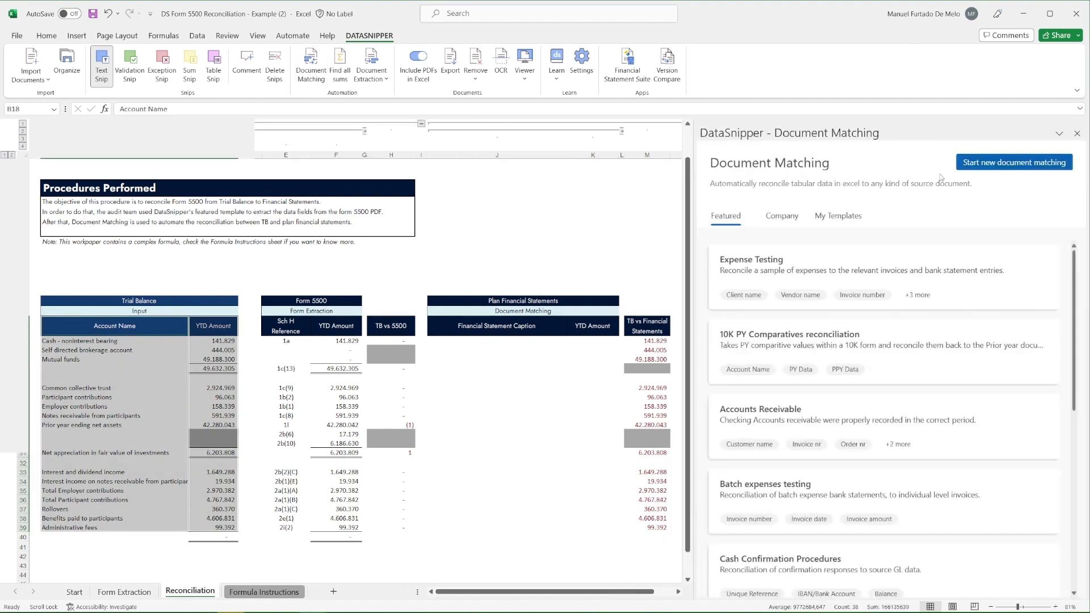
click(984, 164)
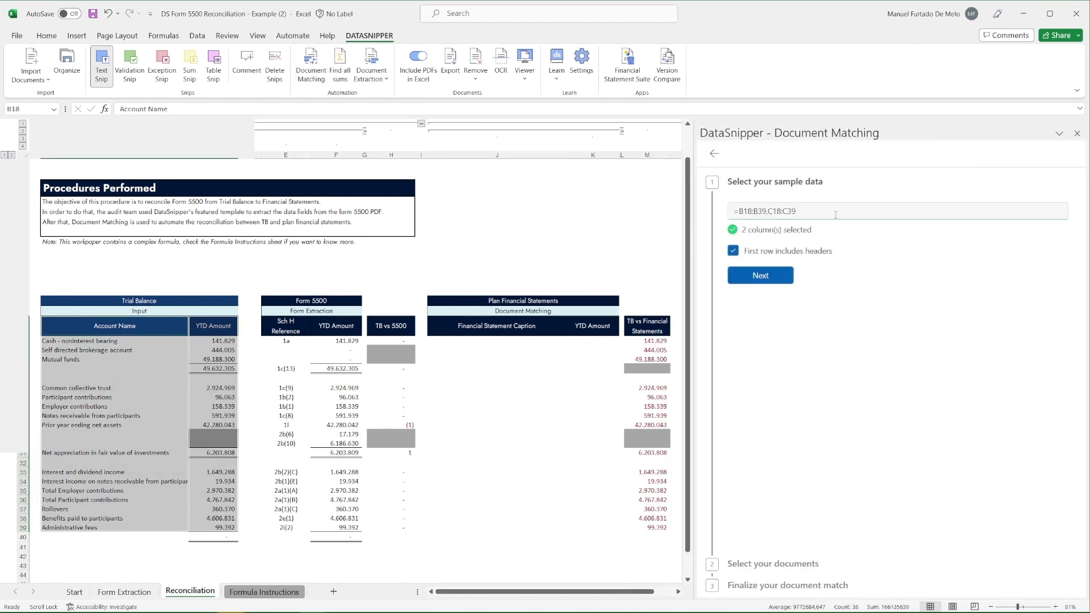
drag(114, 326, 218, 527)
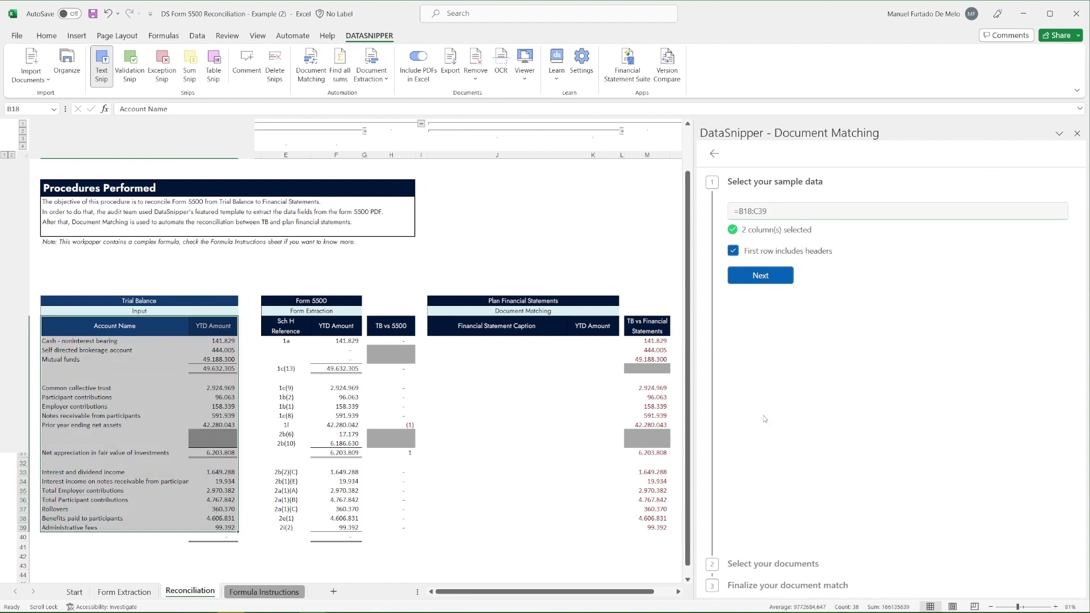
click(769, 278)
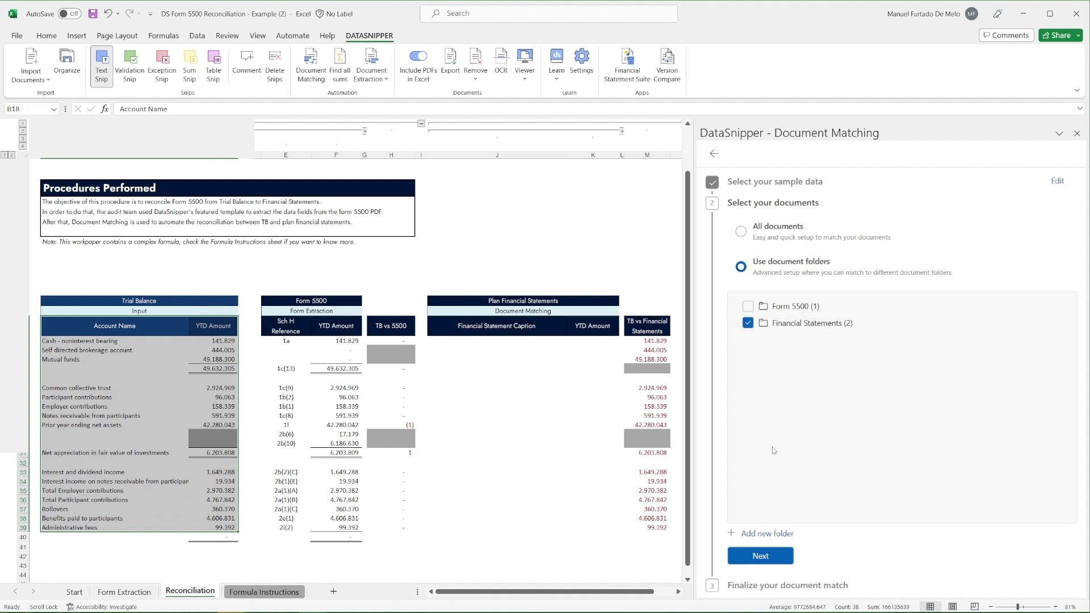
Step: Use the Financial Statements folder and output matched captions to column J, amounts to column K
click(770, 558)
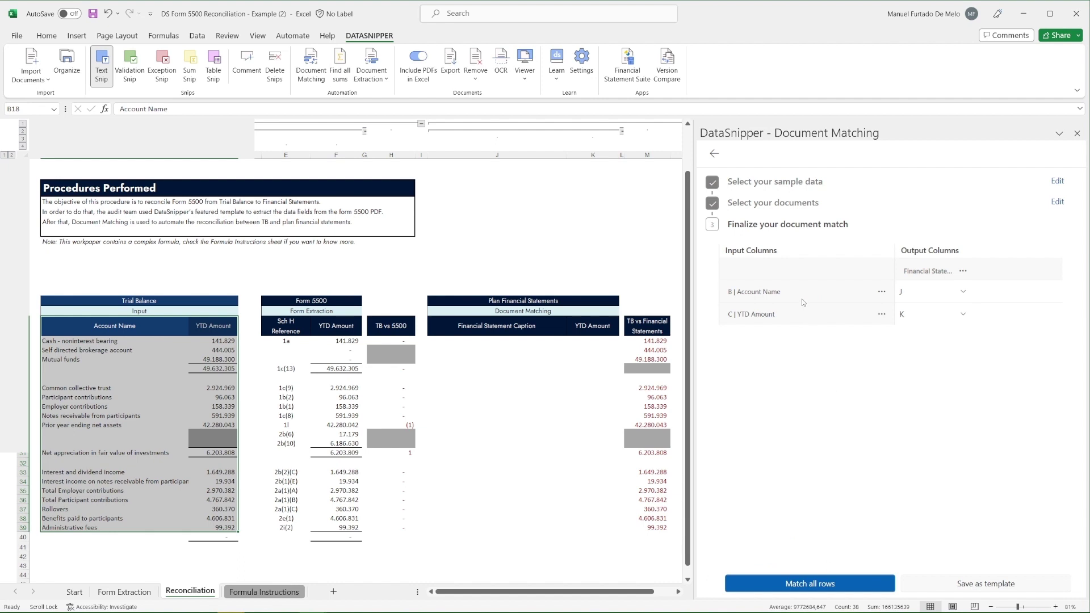
click(939, 300)
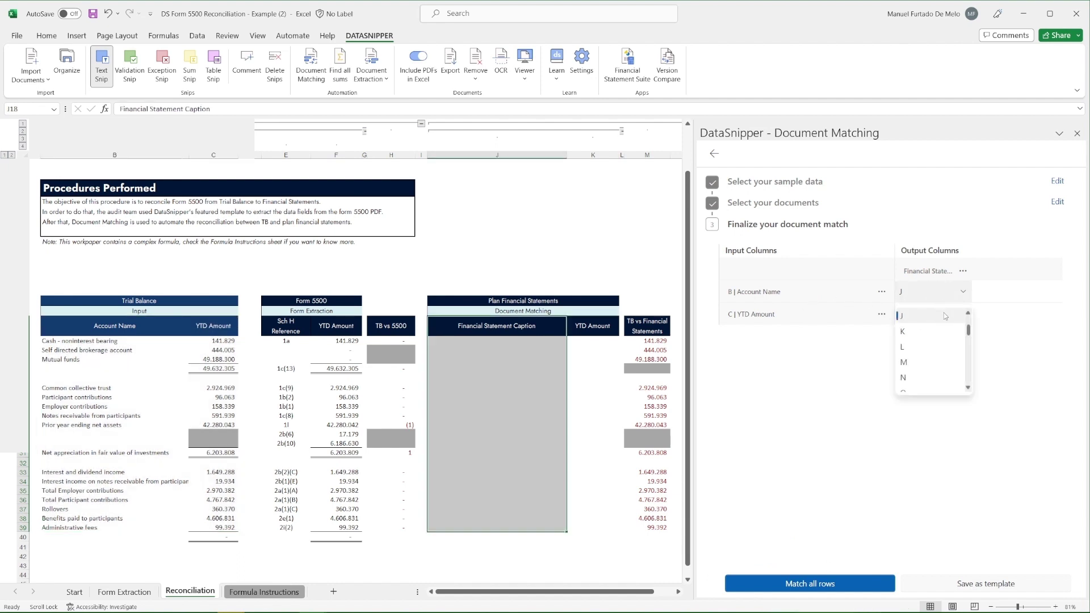
click(943, 314)
click(926, 314)
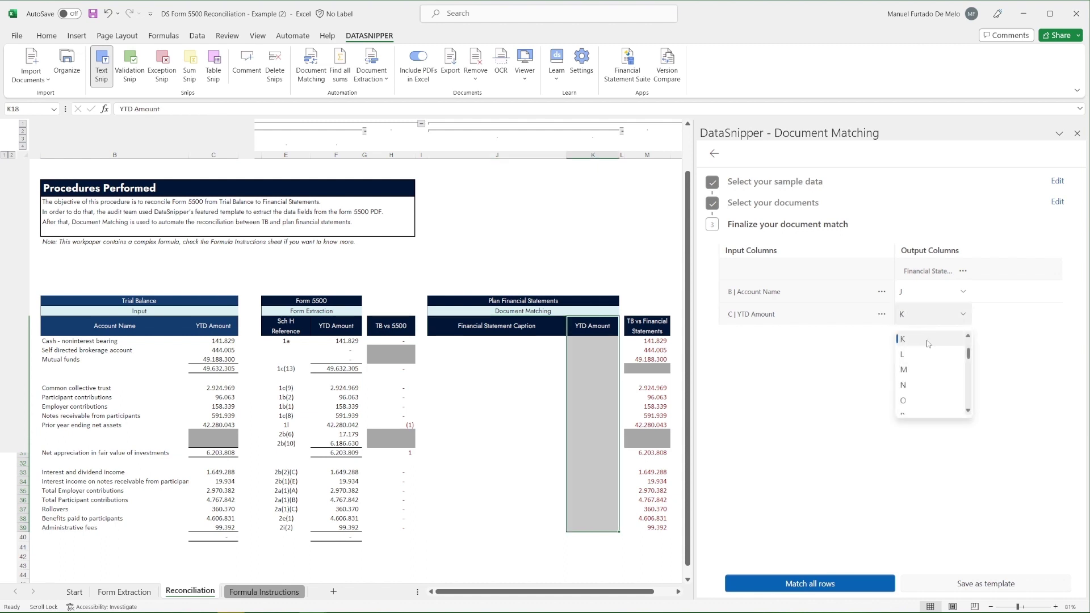
click(843, 331)
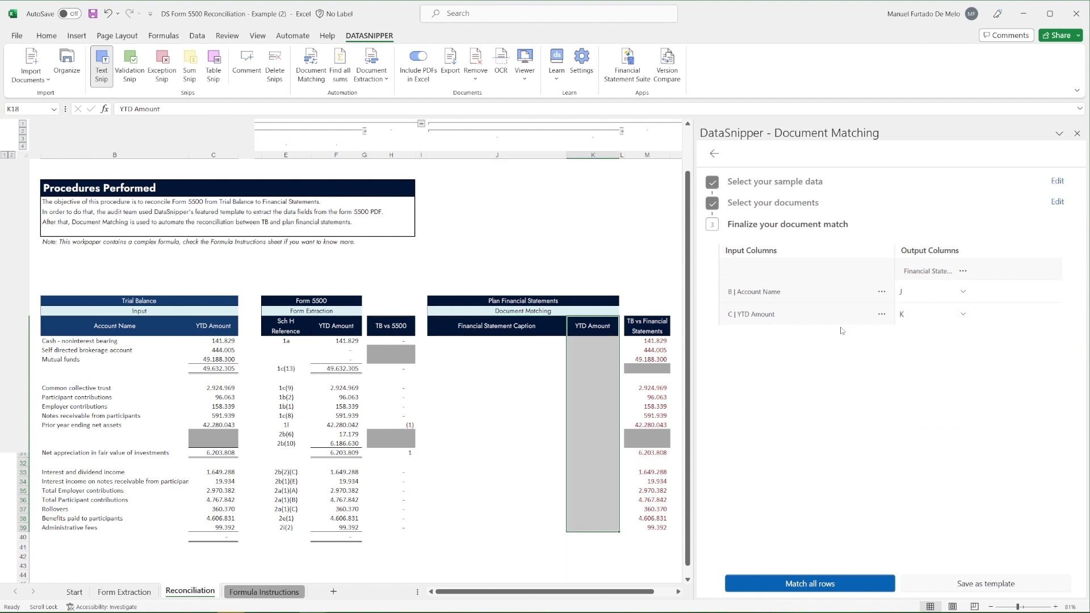
Step: Allow a 1-unit amount threshold on YTD Amount and match all rows
click(881, 314)
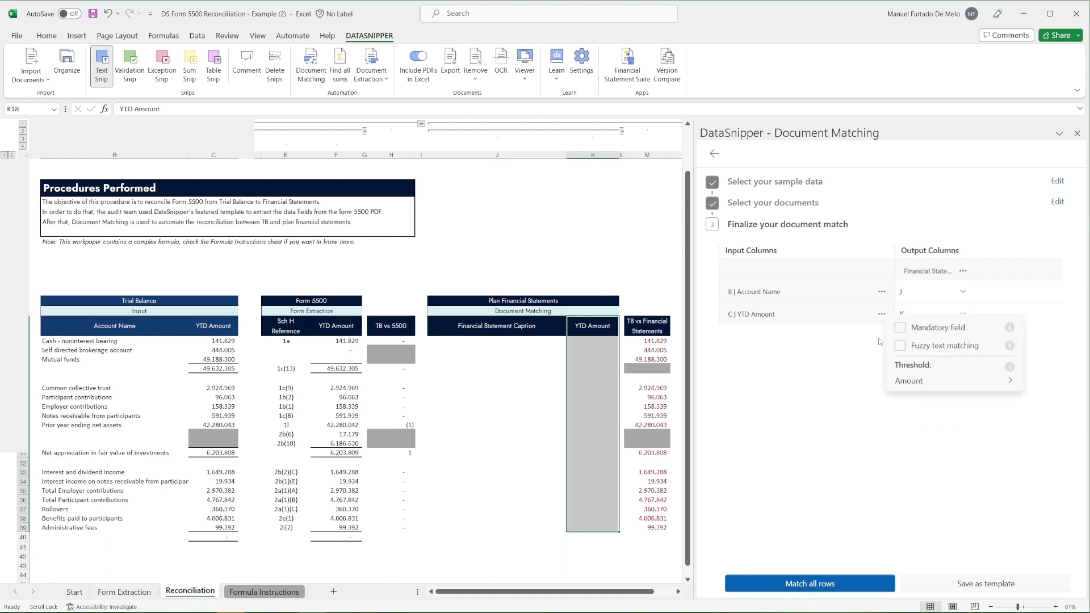
click(930, 385)
click(1035, 448)
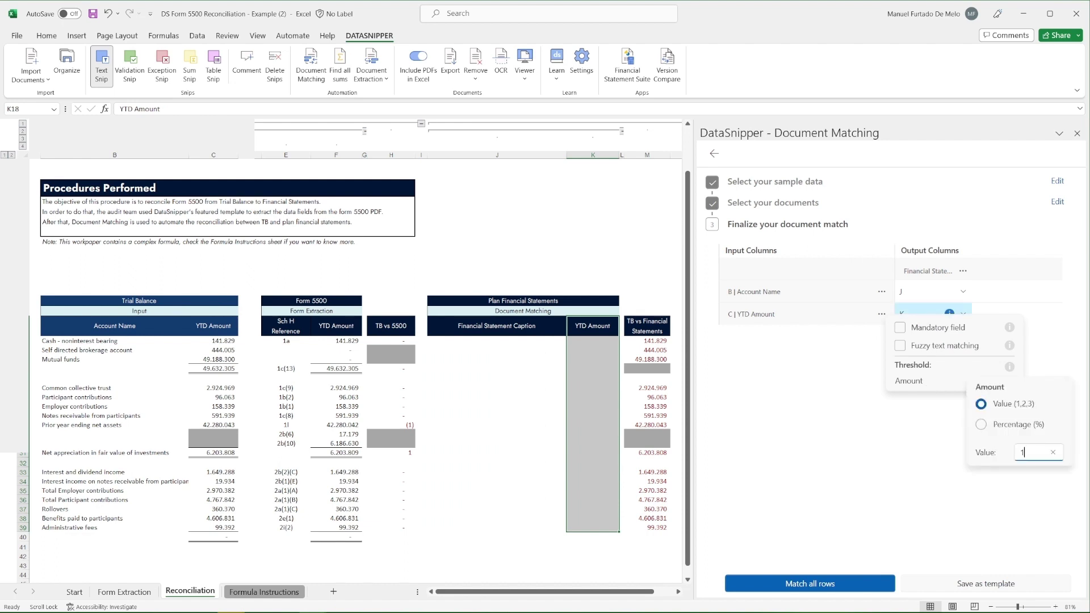
key(Return)
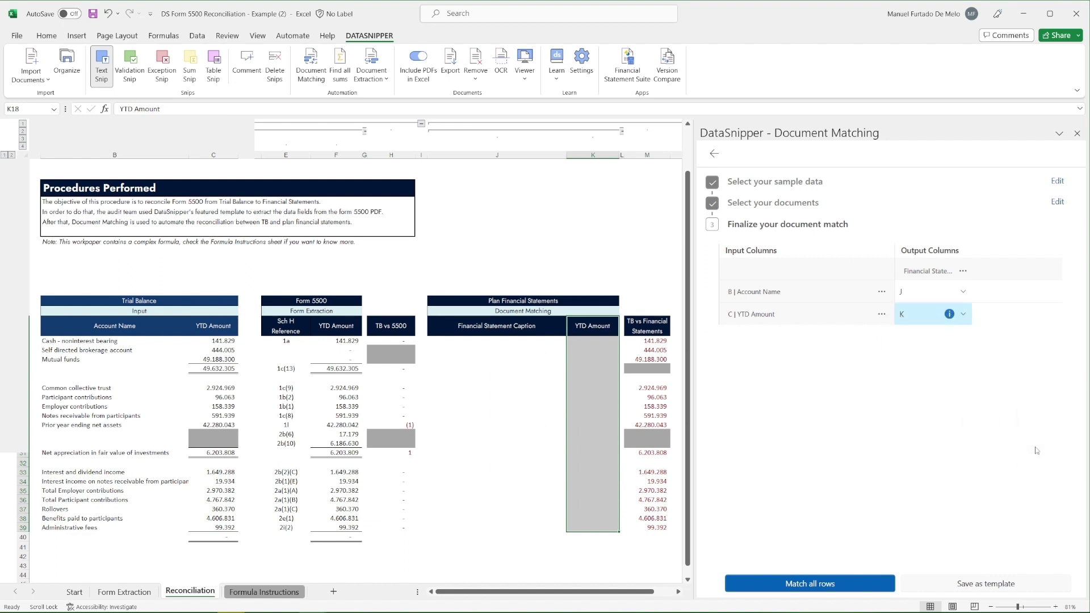
click(830, 582)
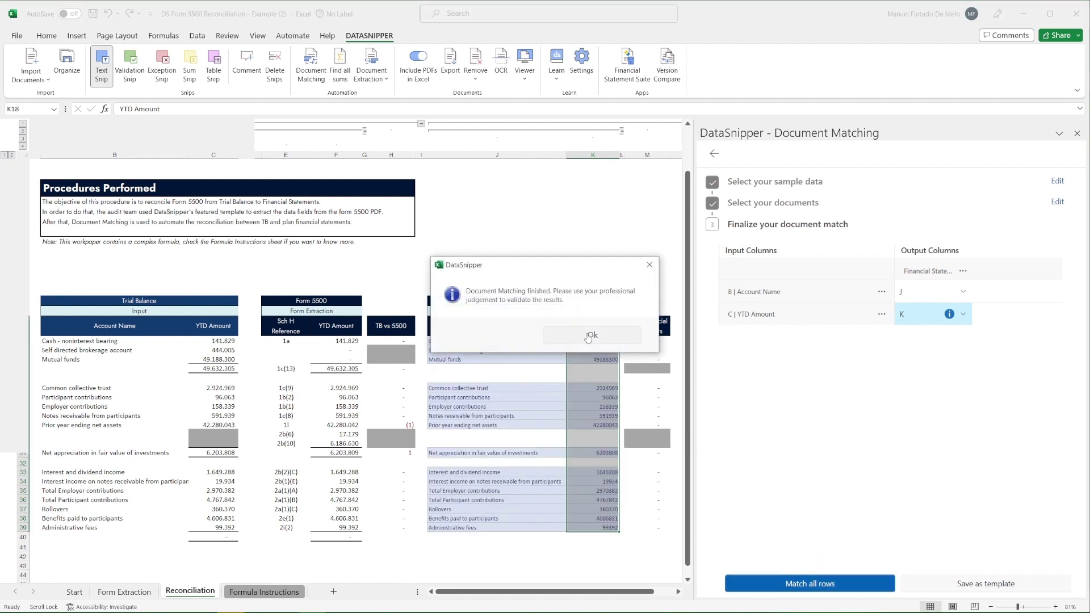
click(589, 337)
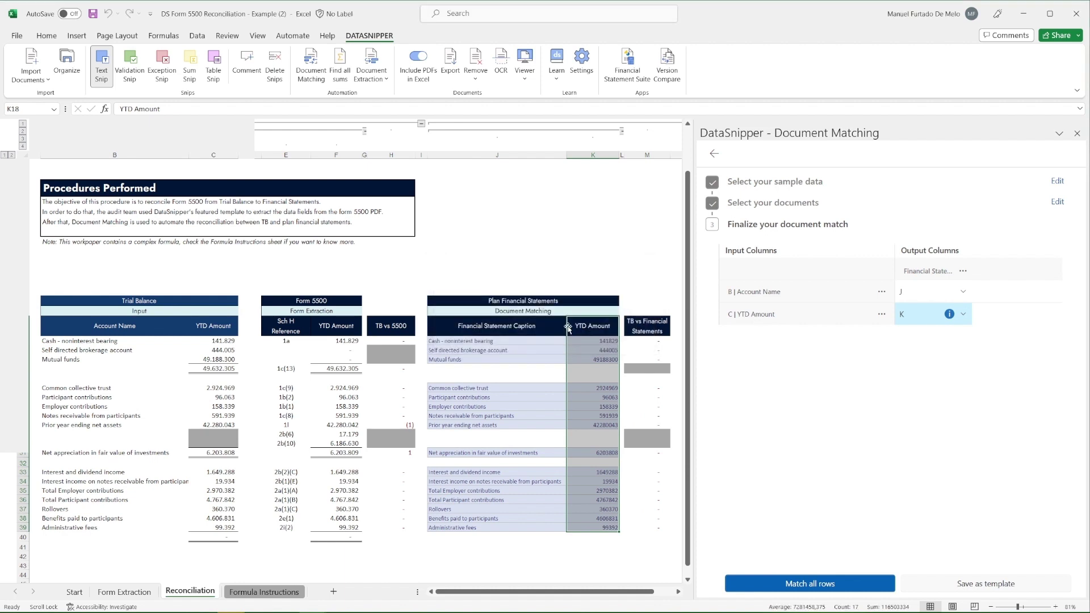
Step: Verify cash, self directed brokerage, mutual funds and common collective trust matches against the statement
click(487, 341)
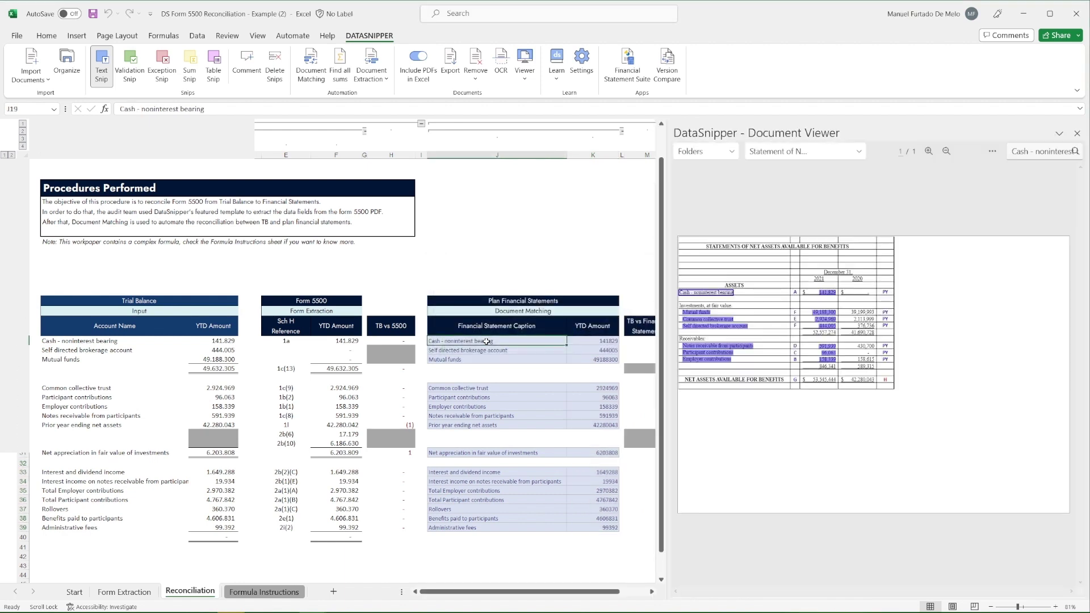
scroll(486, 341, right, 3)
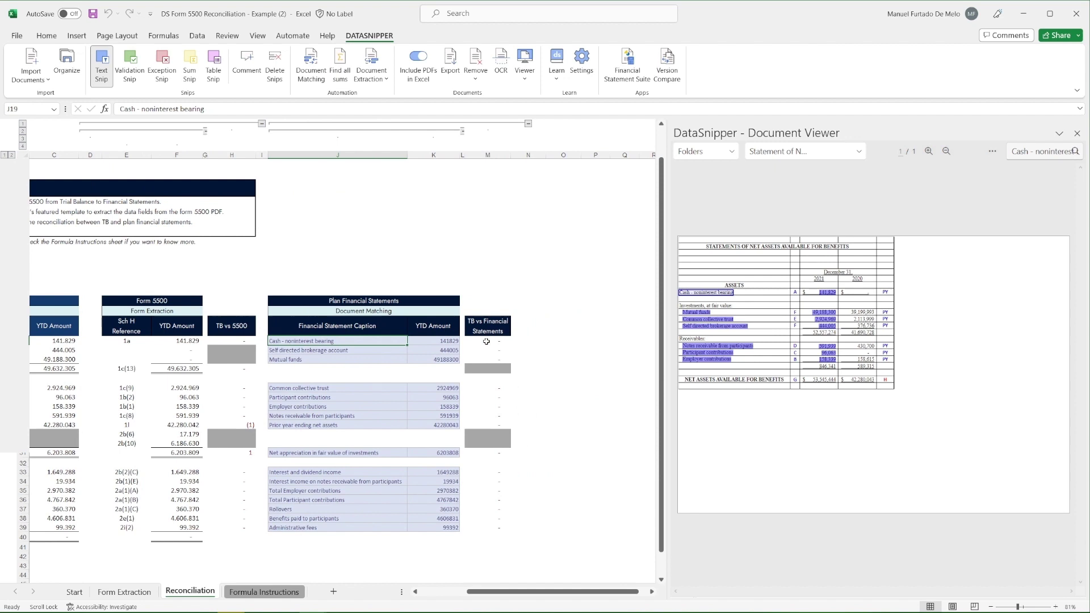
click(401, 350)
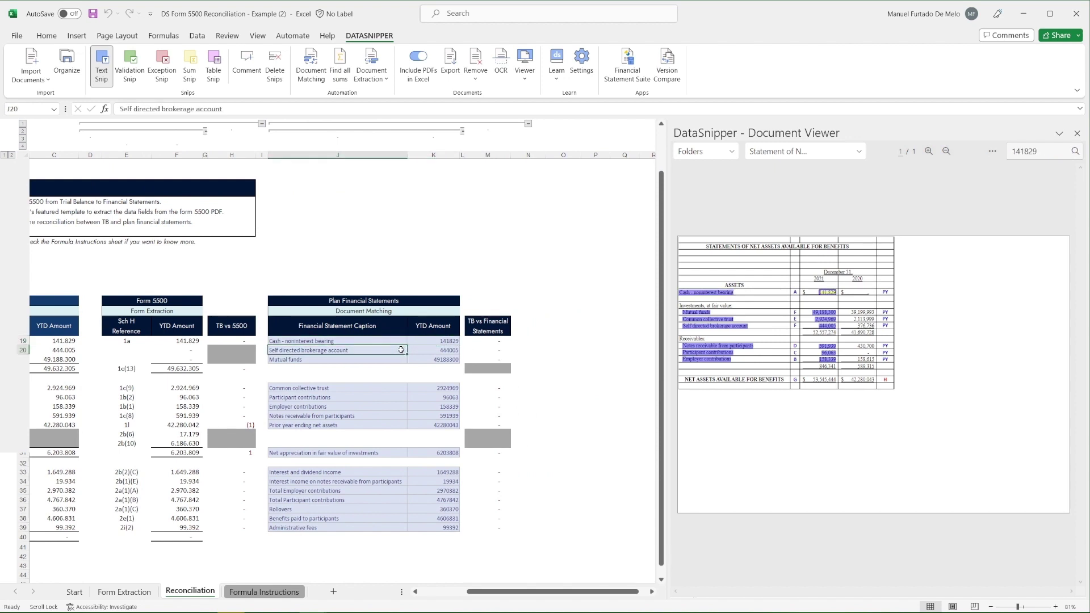
click(427, 357)
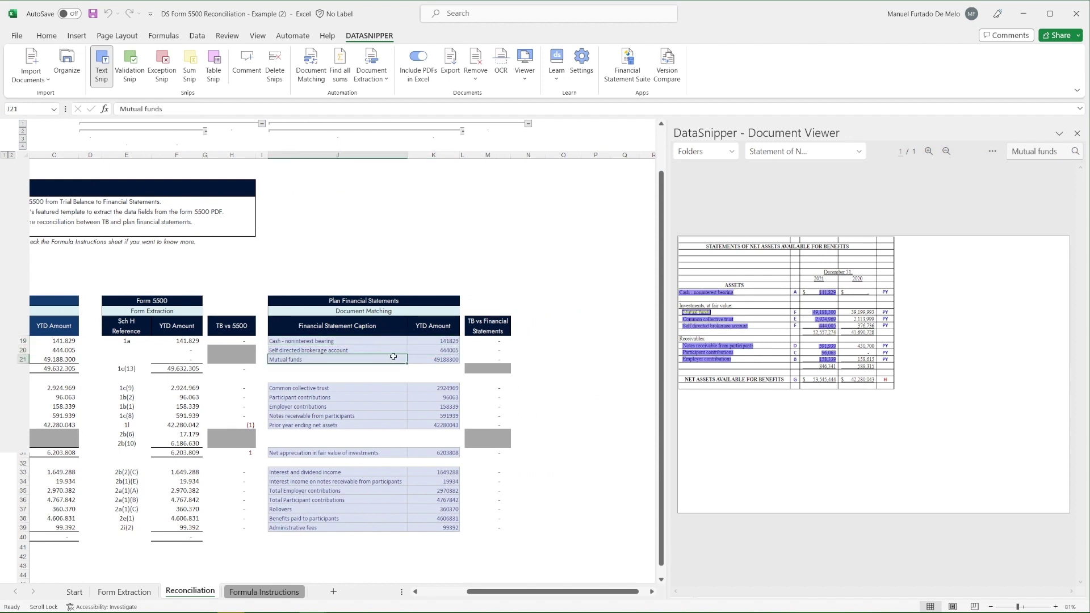
click(362, 388)
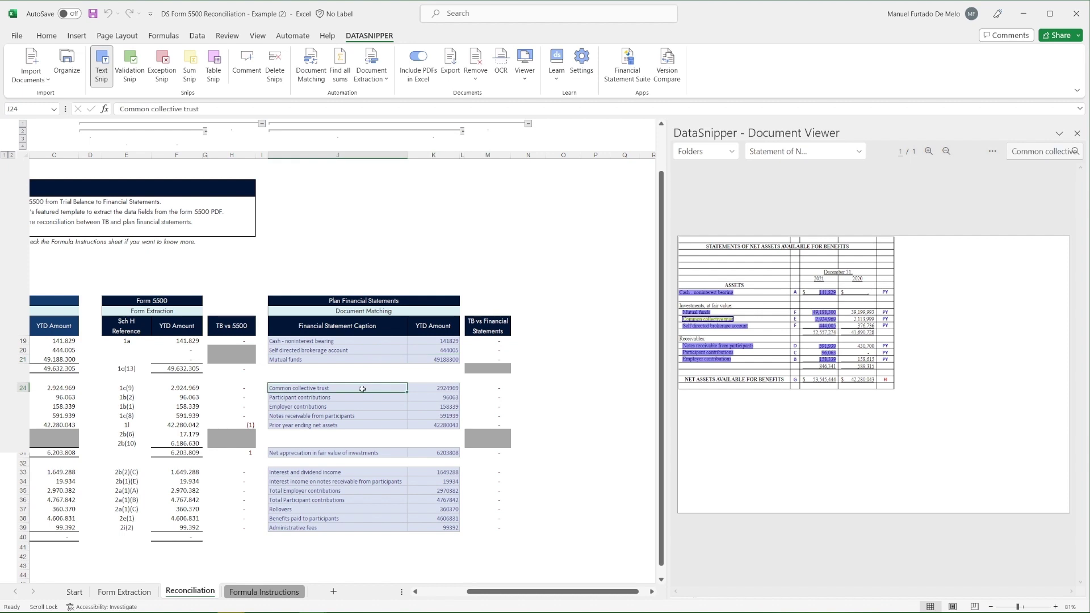
Step: Verify contributions, prior net assets, appreciation, interest, rollovers and 4606831 benefits paid matches
click(362, 409)
click(362, 426)
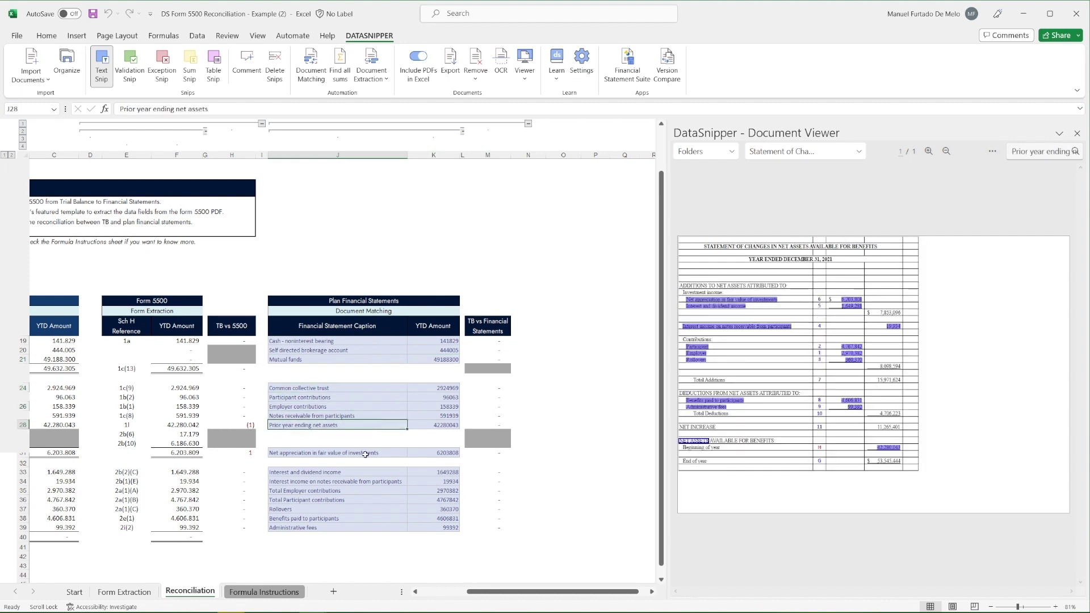
click(365, 453)
click(365, 481)
click(365, 499)
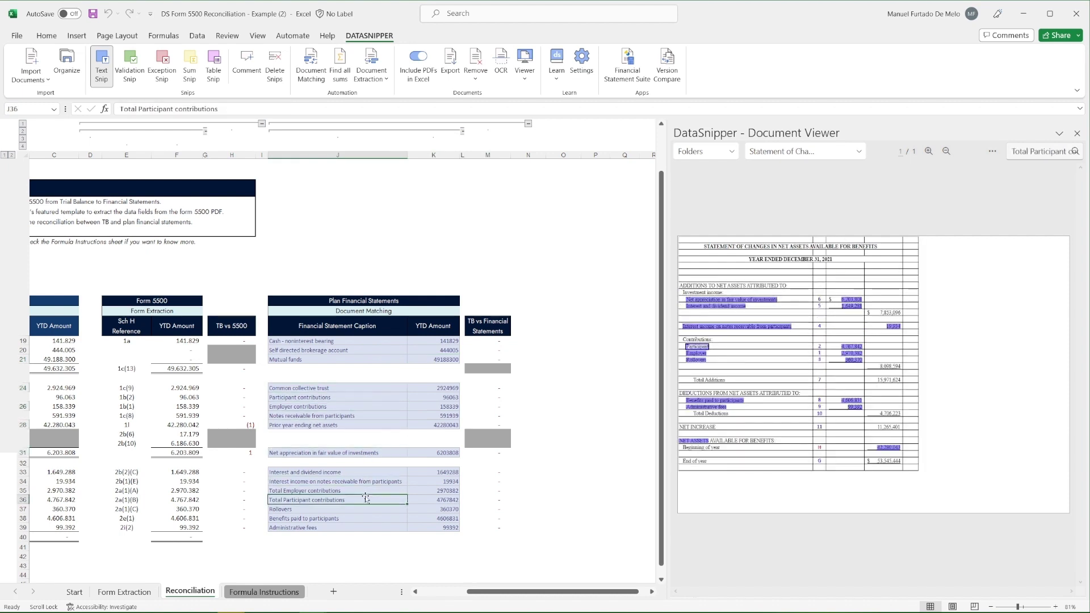
click(366, 512)
click(370, 519)
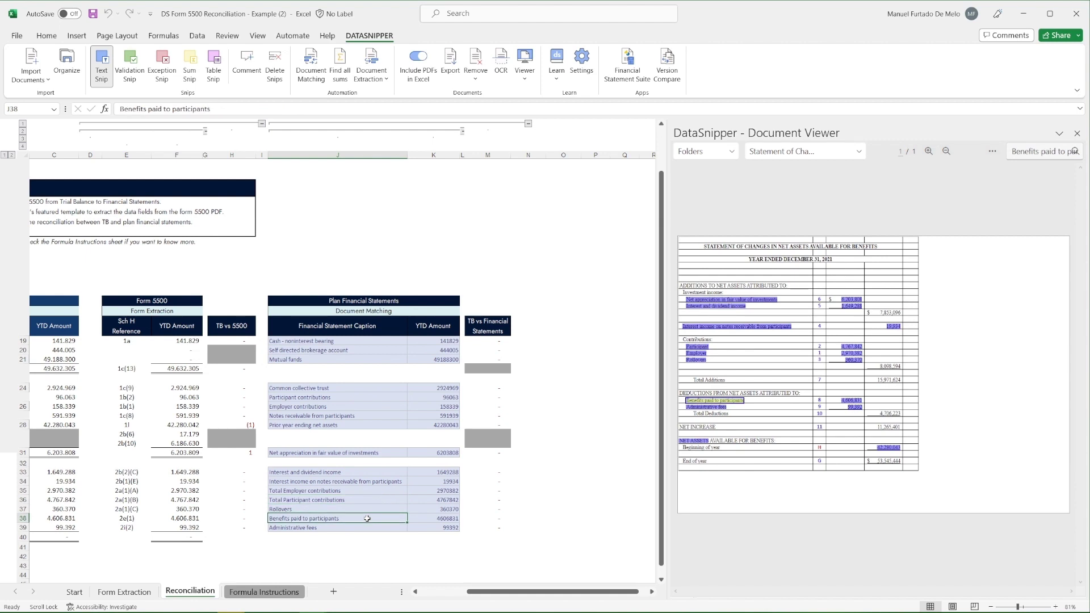
click(424, 520)
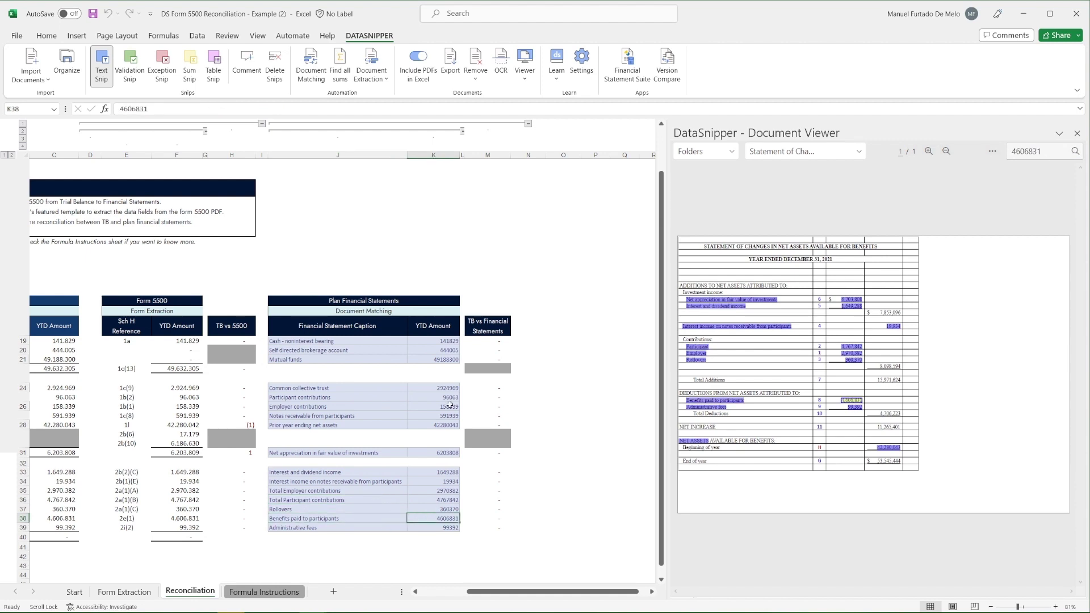